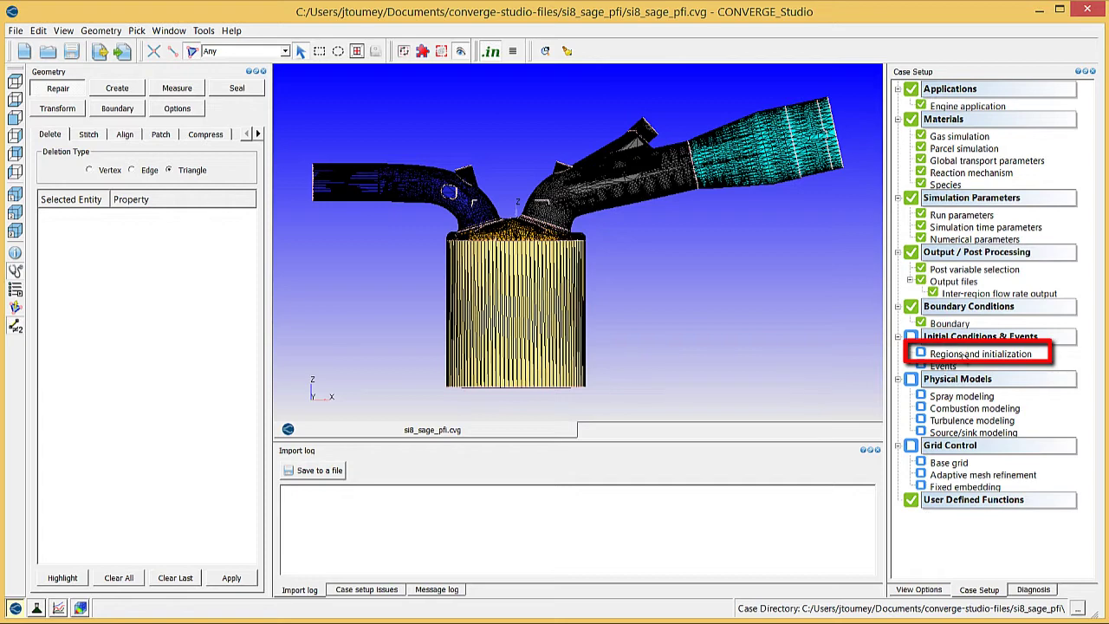
Step: Open the Regions and initialization setup and rename Region 0 as Cylinder
{"action": "double_click", "coordinate": [963, 355]}
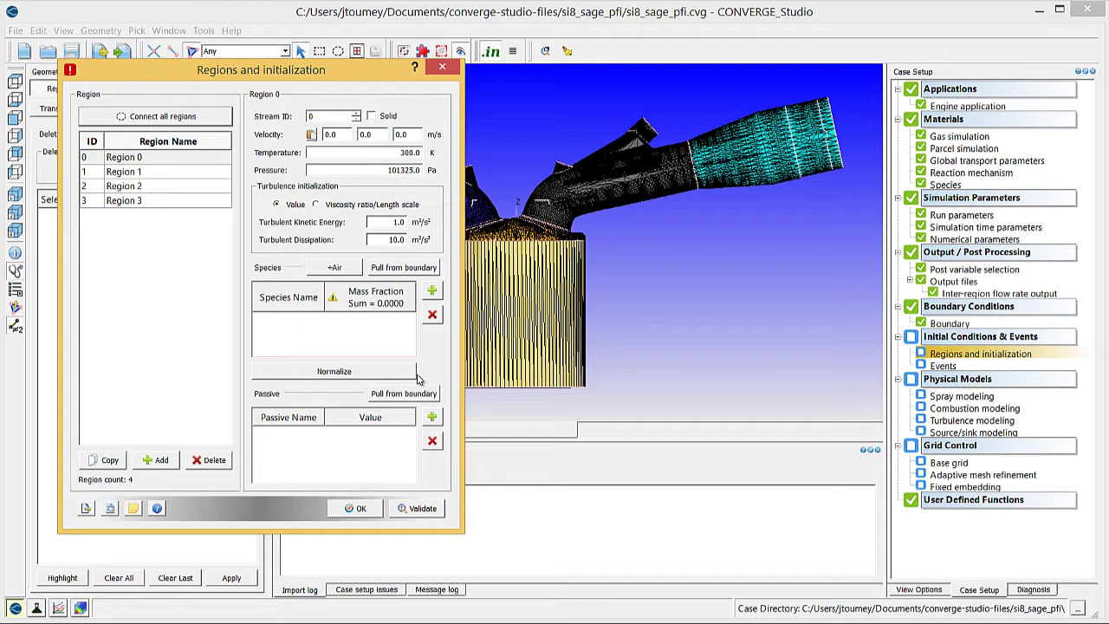
{"action": "double_click", "coordinate": [178, 157]}
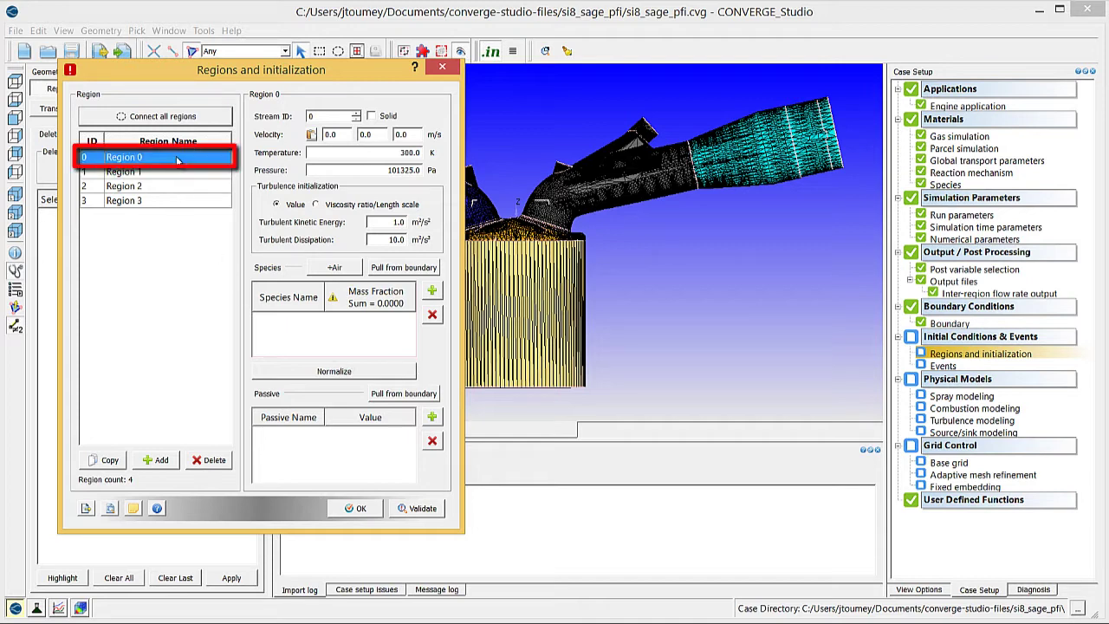
{"action": "type", "text": "Cy"}
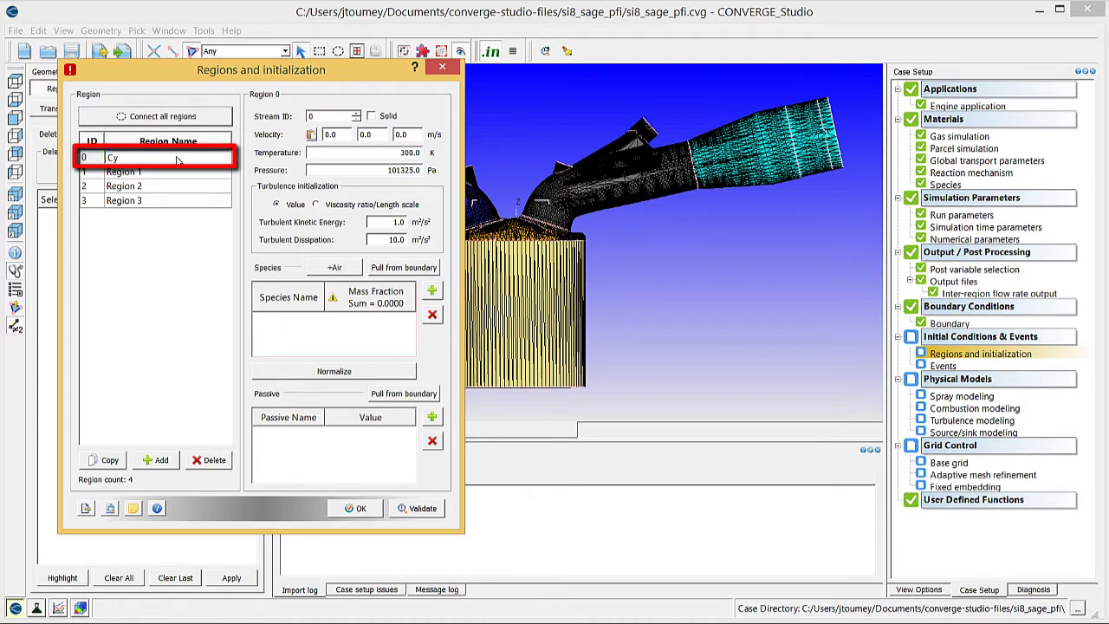
{"action": "type", "text": "linder"}
{"action": "key", "text": "Return"}
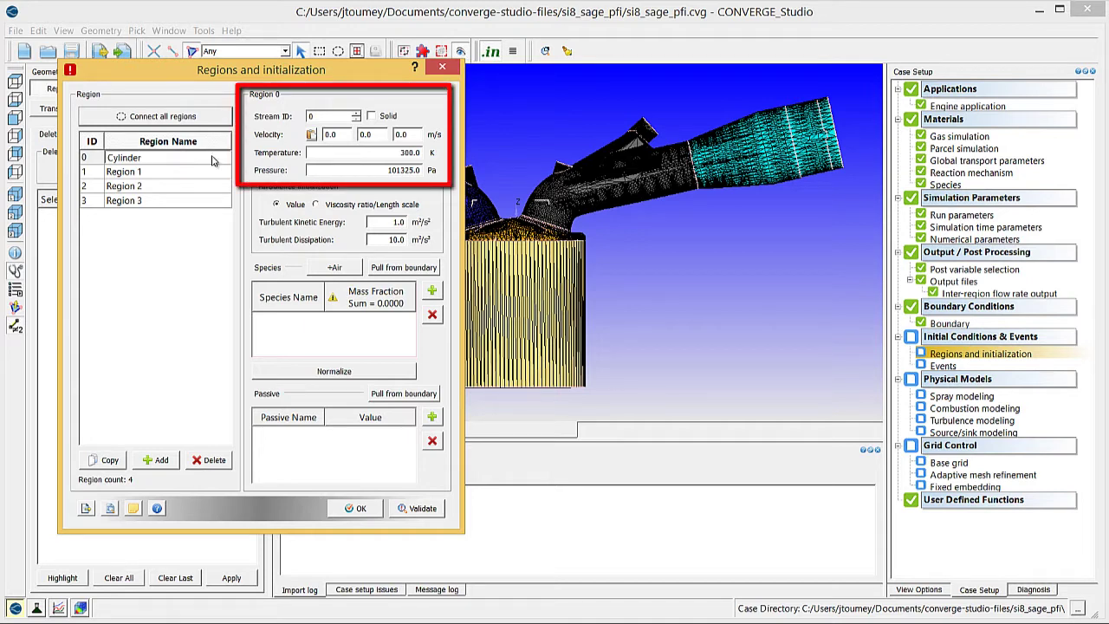
Step: Set the Cylinder region's initial temperature to 1360 K and its pressure to 185731 Pa
{"action": "left_click_drag", "start_coordinate": [357, 154], "coordinate": [468, 162]}
{"action": "type", "text": "1360"}
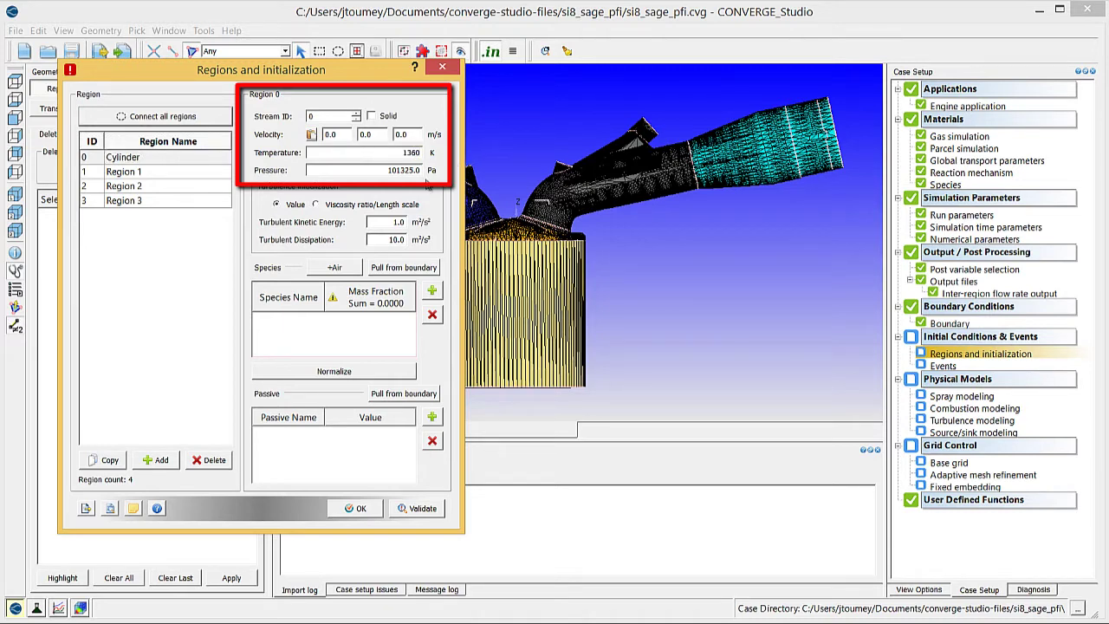
{"action": "left_click_drag", "start_coordinate": [390, 173], "coordinate": [436, 176]}
{"action": "type", "text": "185731"}
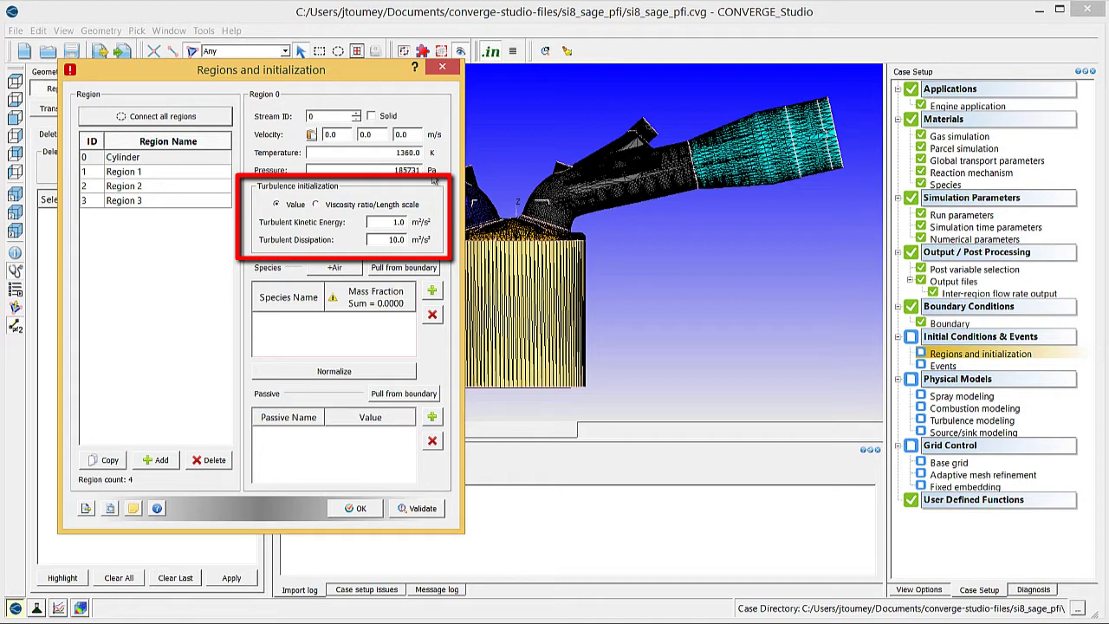
Step: Set the Cylinder region's turbulent kinetic energy to 60 and its turbulent dissipation to 20000
{"action": "left_click_drag", "start_coordinate": [383, 227], "coordinate": [423, 232]}
{"action": "type", "text": "60"}
{"action": "left_click_drag", "start_coordinate": [388, 245], "coordinate": [414, 247]}
{"action": "type", "text": "20000"}
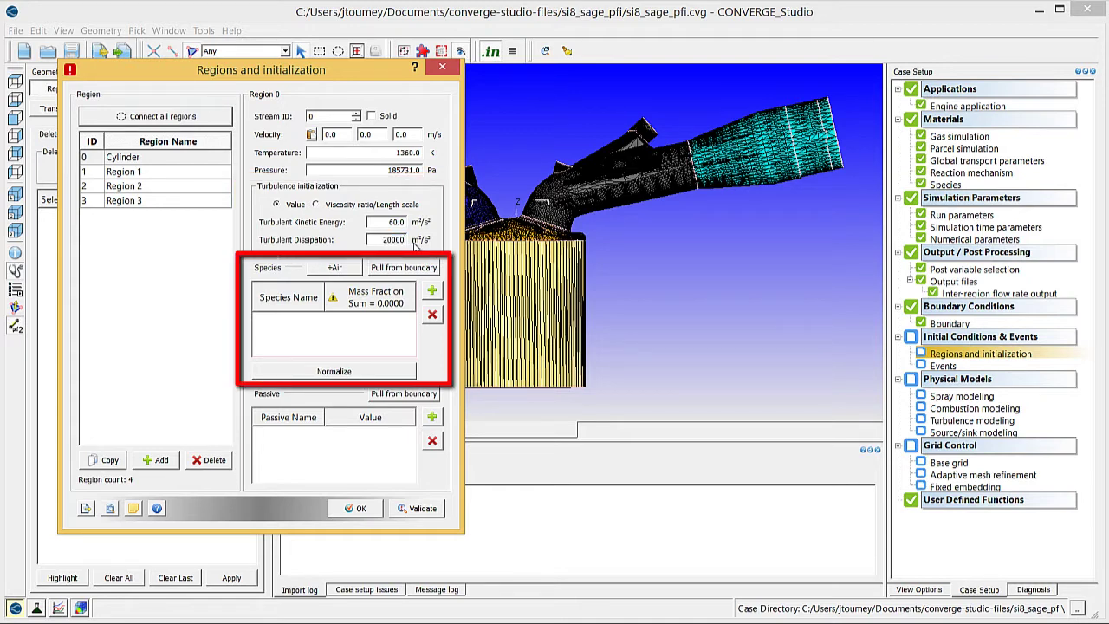
Step: Add three species entries to the Cylinder region and define the first as N2 with mass fraction 0.71913
{"action": "left_click", "coordinate": [433, 292]}
{"action": "left_click", "coordinate": [433, 292]}
{"action": "left_click", "coordinate": [434, 292]}
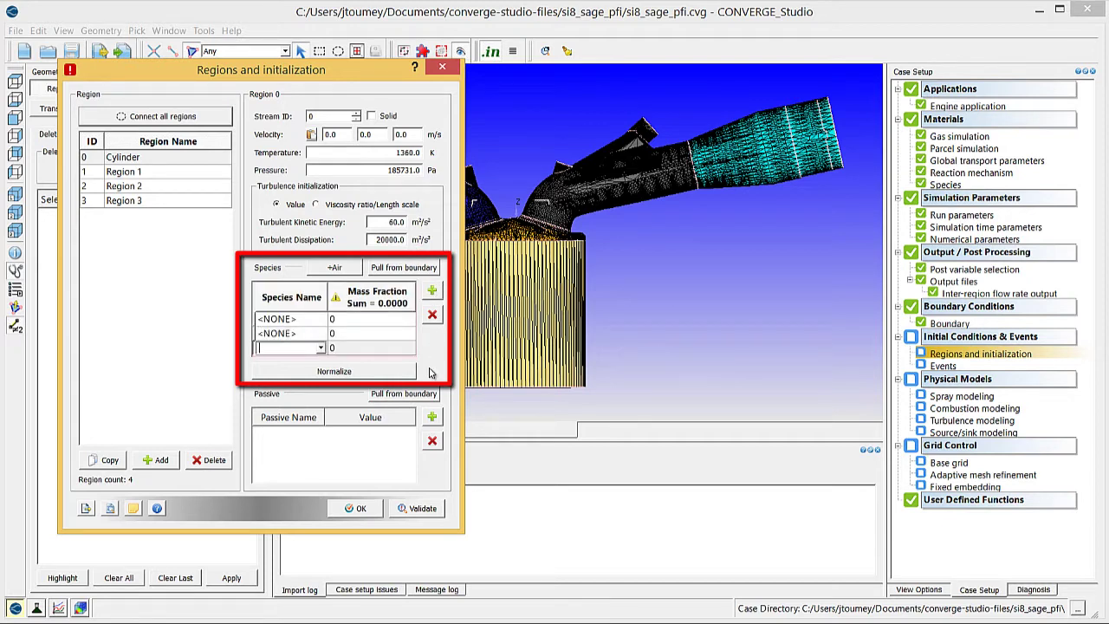
{"action": "left_click", "coordinate": [302, 321]}
{"action": "type", "text": "N2"}
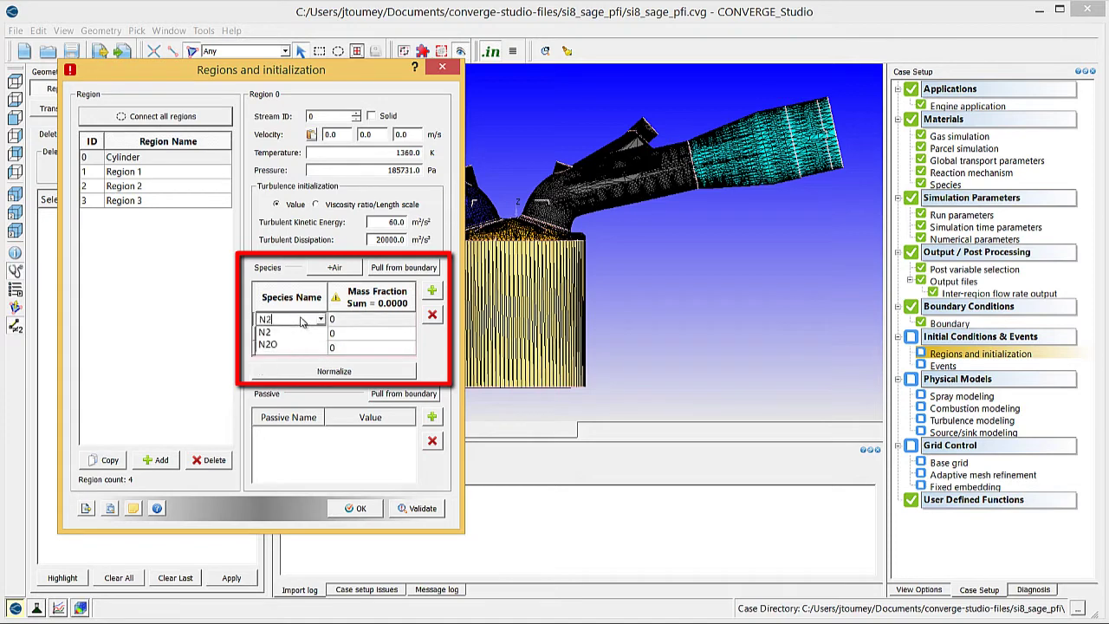
{"action": "left_click", "coordinate": [296, 330]}
{"action": "left_click", "coordinate": [345, 321]}
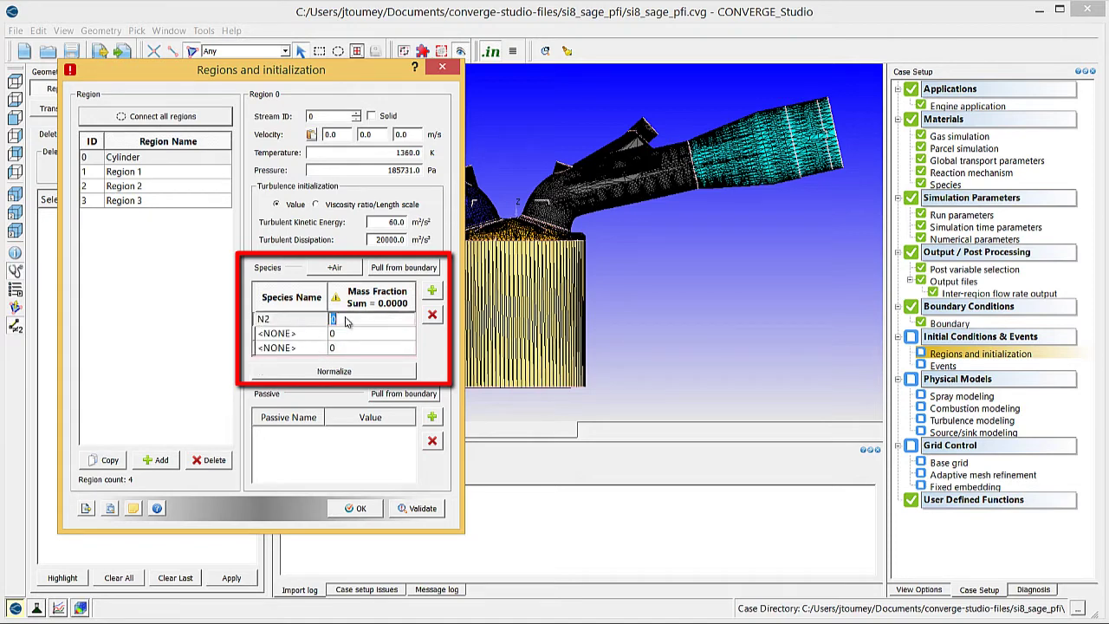
{"action": "type", "text": "0.76"}
{"action": "type", "text": "13"}
Step: Define the Cylinder region's second species as CO2 with mass fraction 0.19235
{"action": "left_click", "coordinate": [305, 335]}
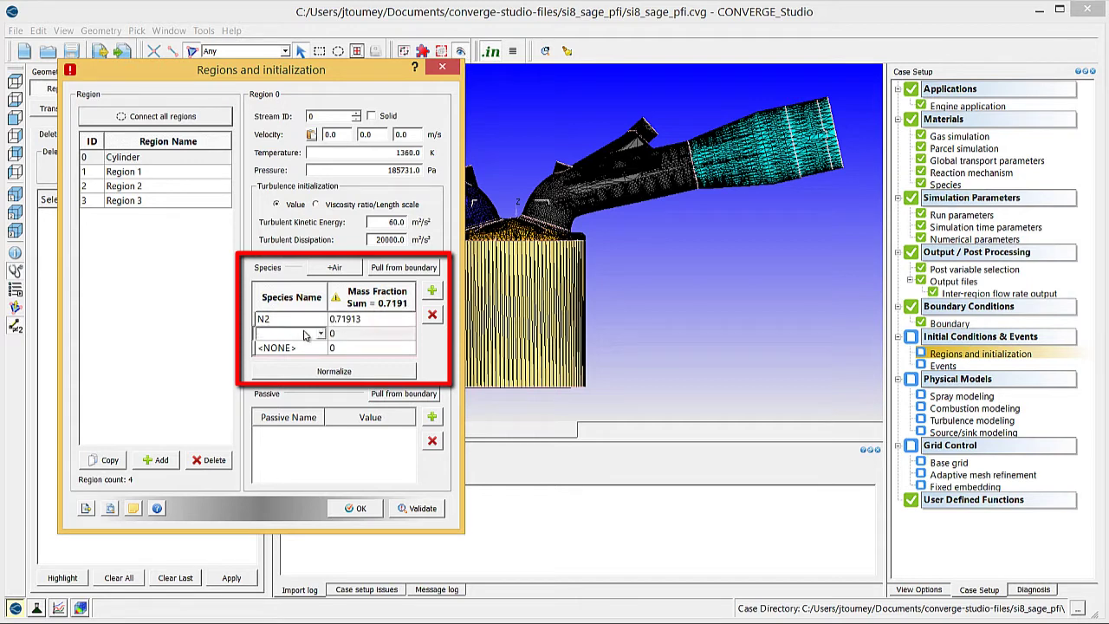
{"action": "type", "text": "CO2"}
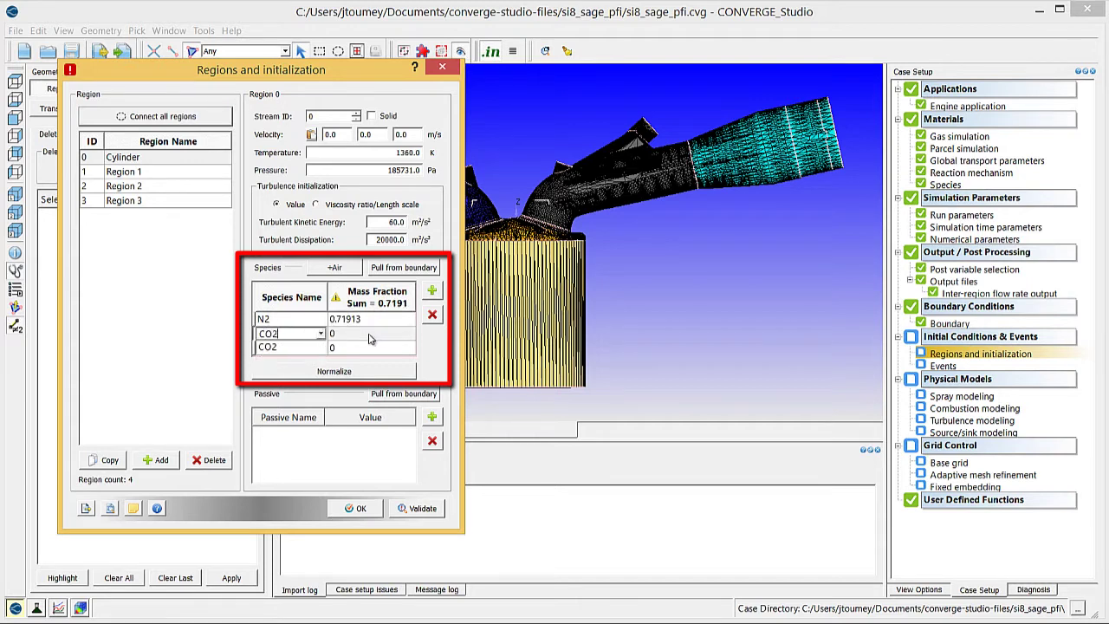
{"action": "left_click", "coordinate": [368, 334]}
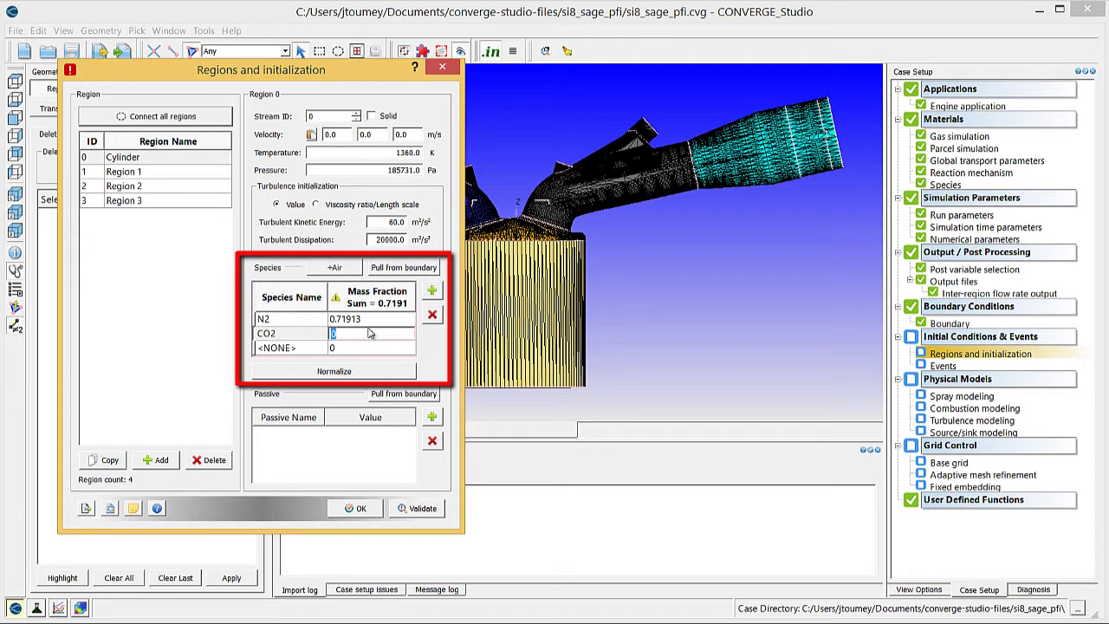
{"action": "type", "text": ".19235"}
Step: Define the Cylinder region's third species as H2O with mass fraction 0.08852
{"action": "left_click", "coordinate": [323, 348]}
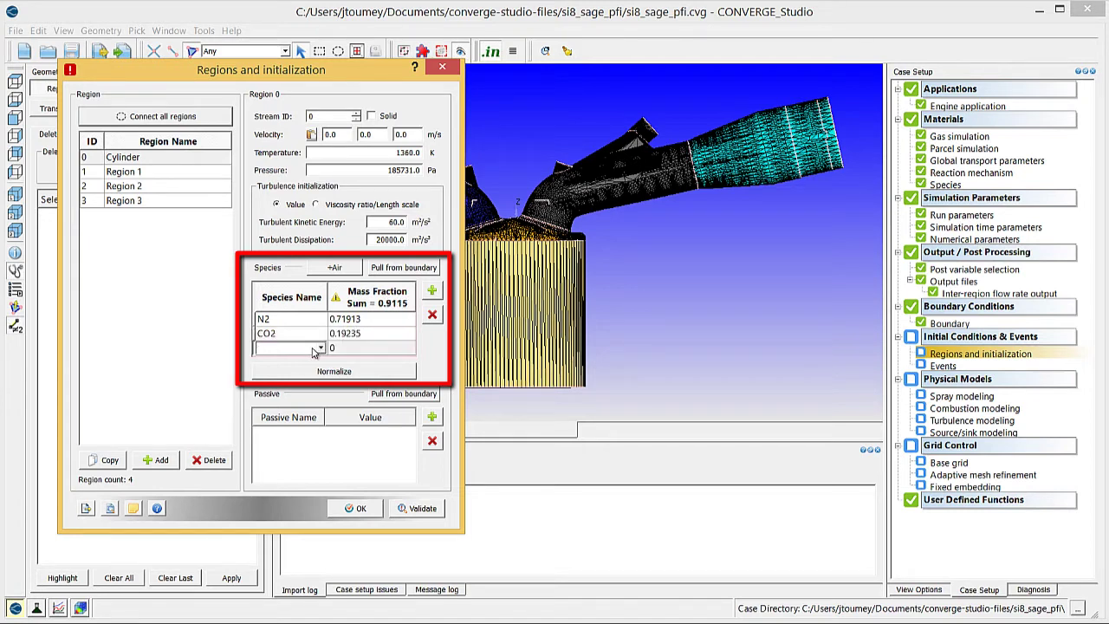
{"action": "type", "text": "H2O"}
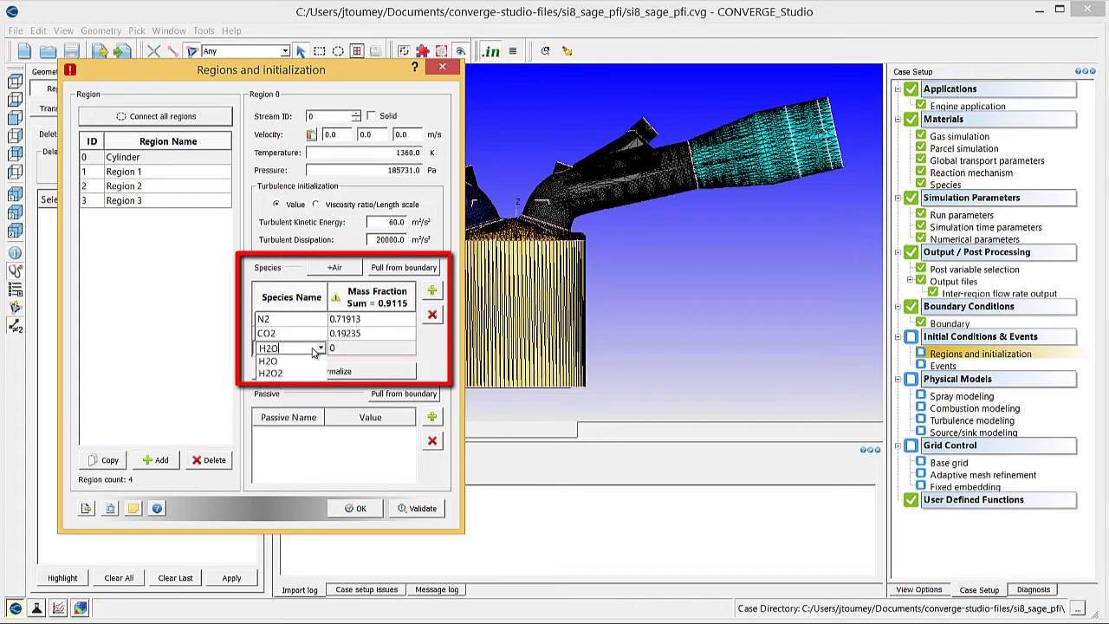
{"action": "left_click", "coordinate": [355, 349]}
{"action": "left_click", "coordinate": [355, 349]}
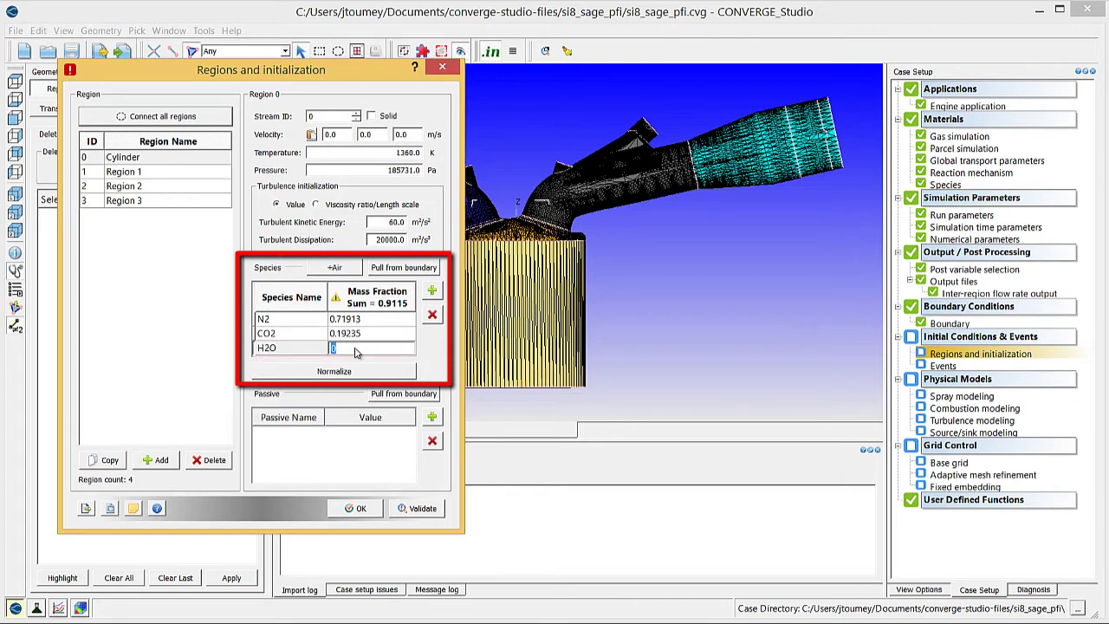
{"action": "type", "text": ".08852"}
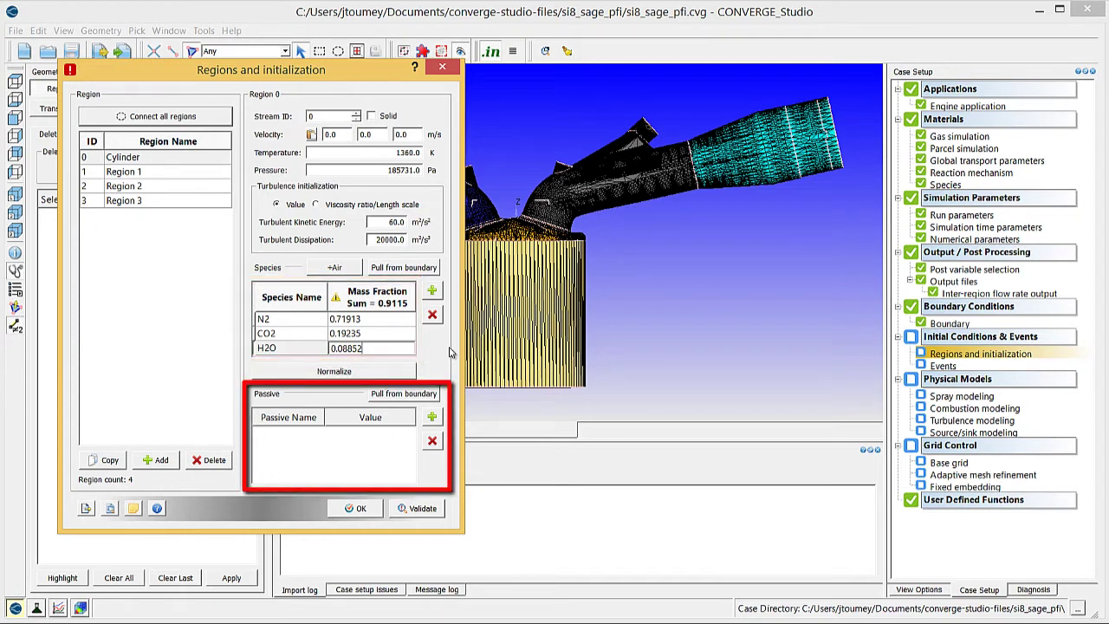
Step: Add the CYLINDER passive to the Cylinder region with a value of 1
{"action": "left_click", "coordinate": [432, 417]}
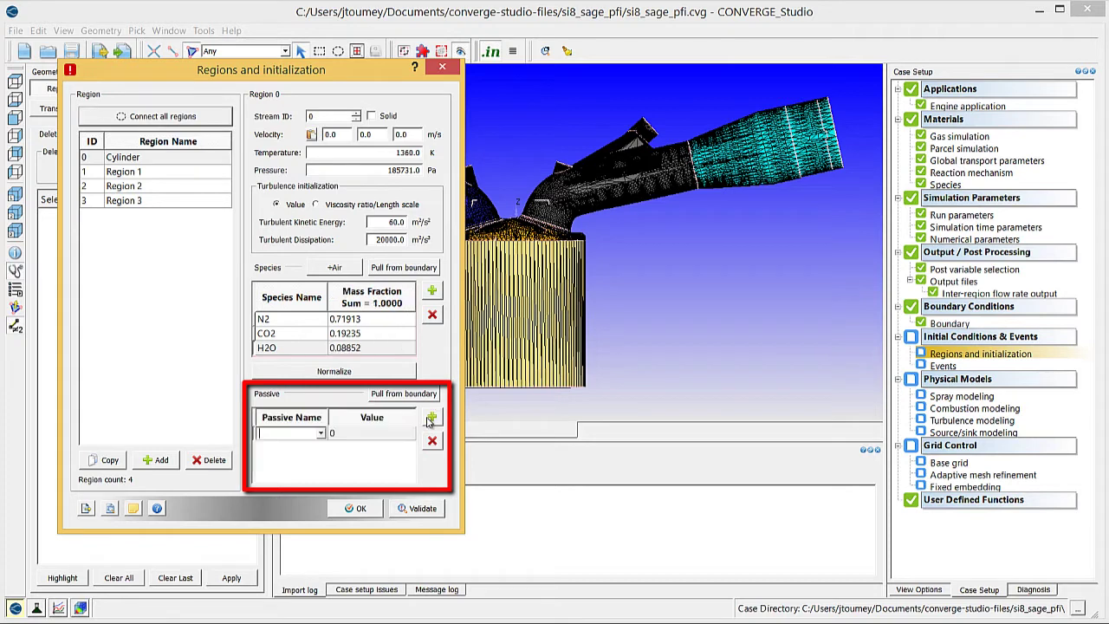
{"action": "left_click", "coordinate": [321, 433]}
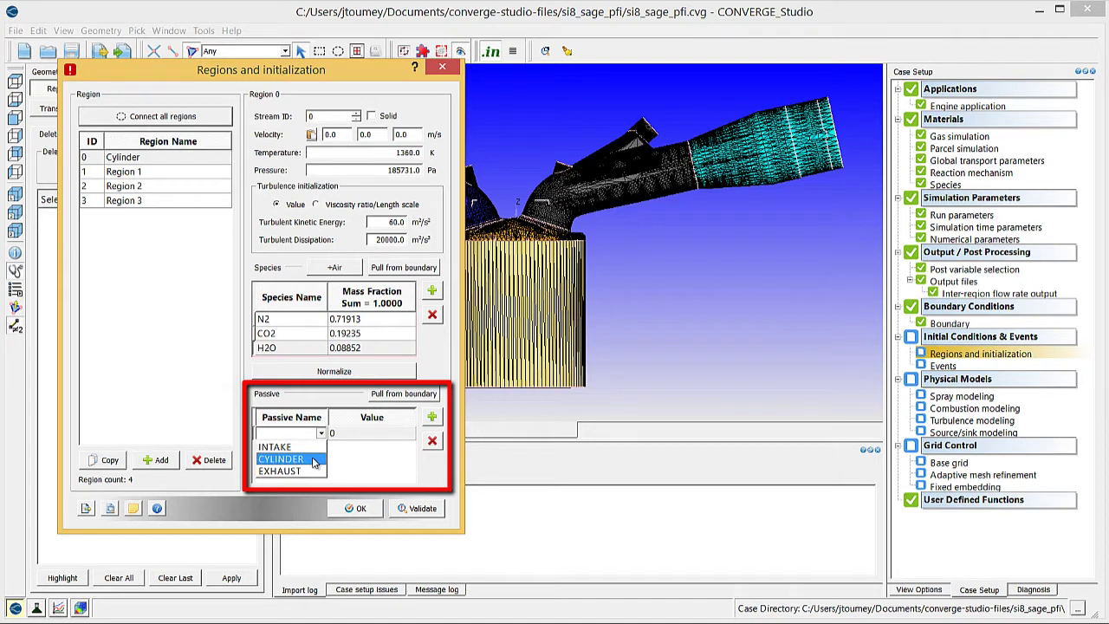
{"action": "left_click", "coordinate": [314, 460]}
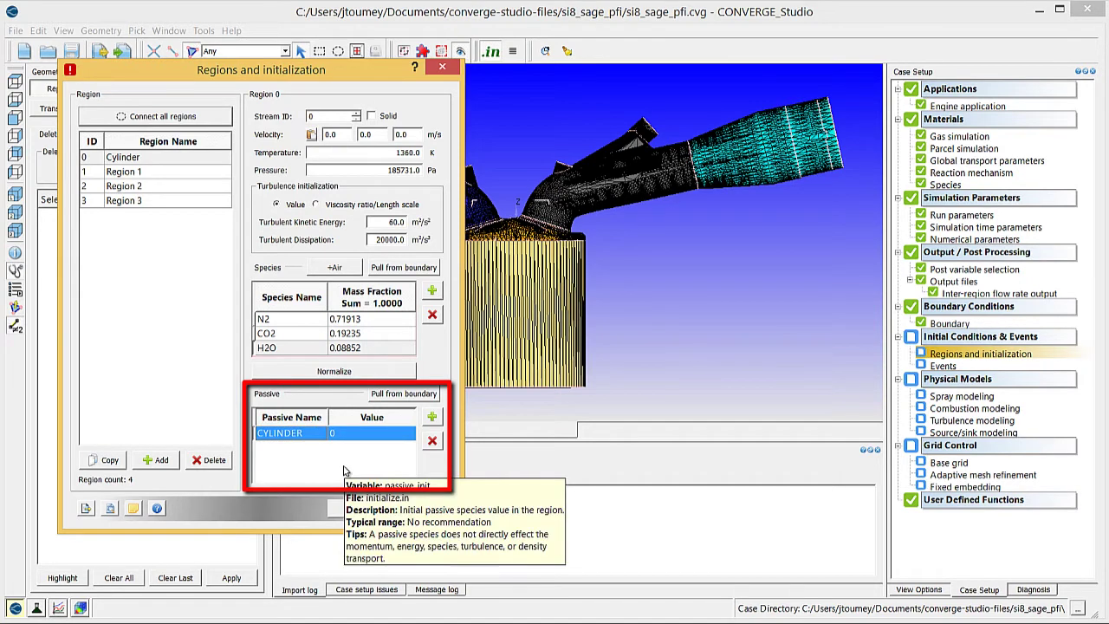
{"action": "double_click", "coordinate": [338, 438]}
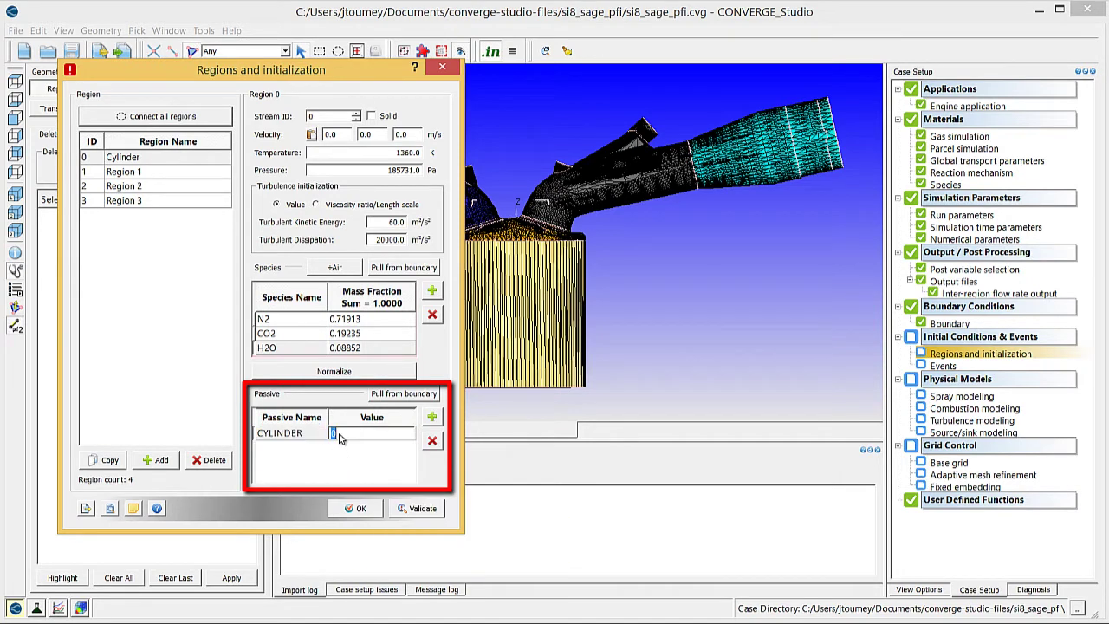
{"action": "type", "text": "1"}
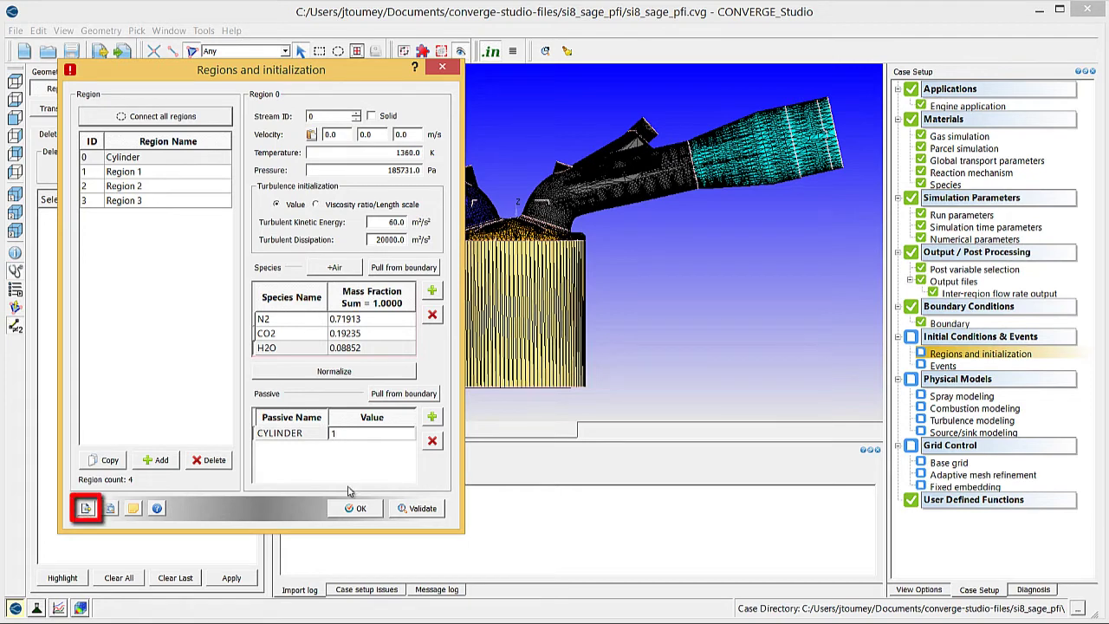
Step: Import the region and initialization settings from initialize.in, accept them and save the project
{"action": "left_click", "coordinate": [86, 509]}
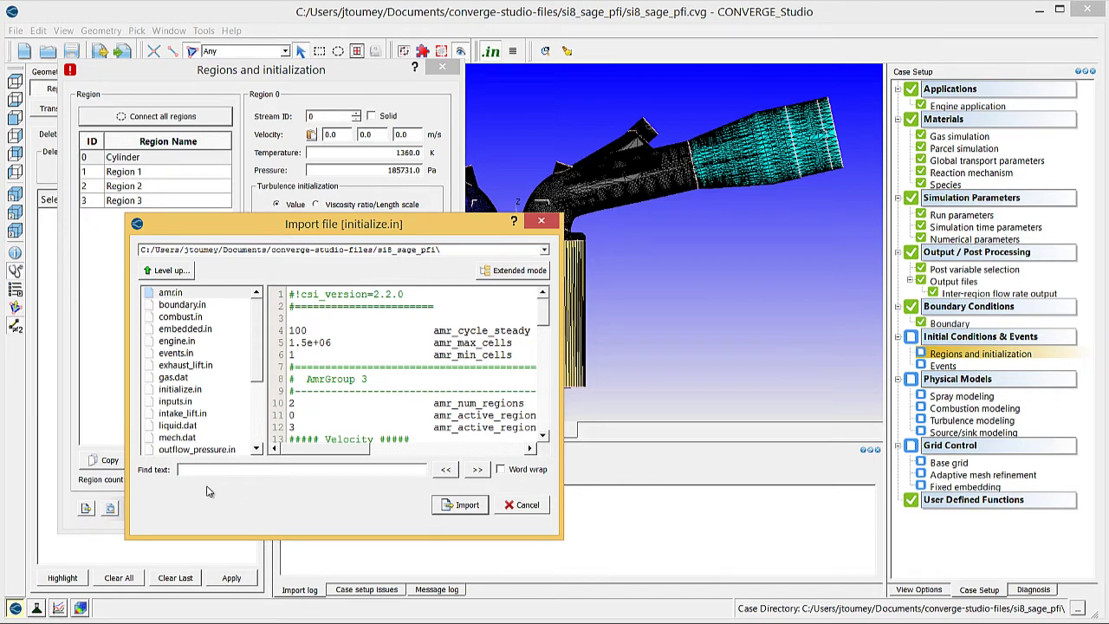
{"action": "left_click", "coordinate": [197, 391]}
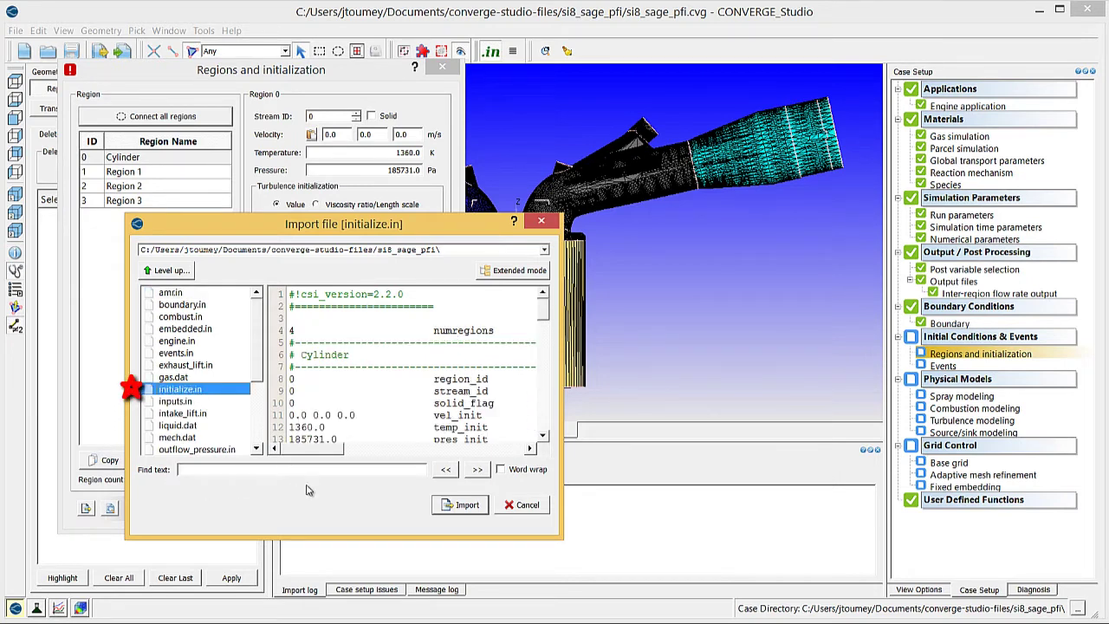
{"action": "left_click", "coordinate": [450, 507]}
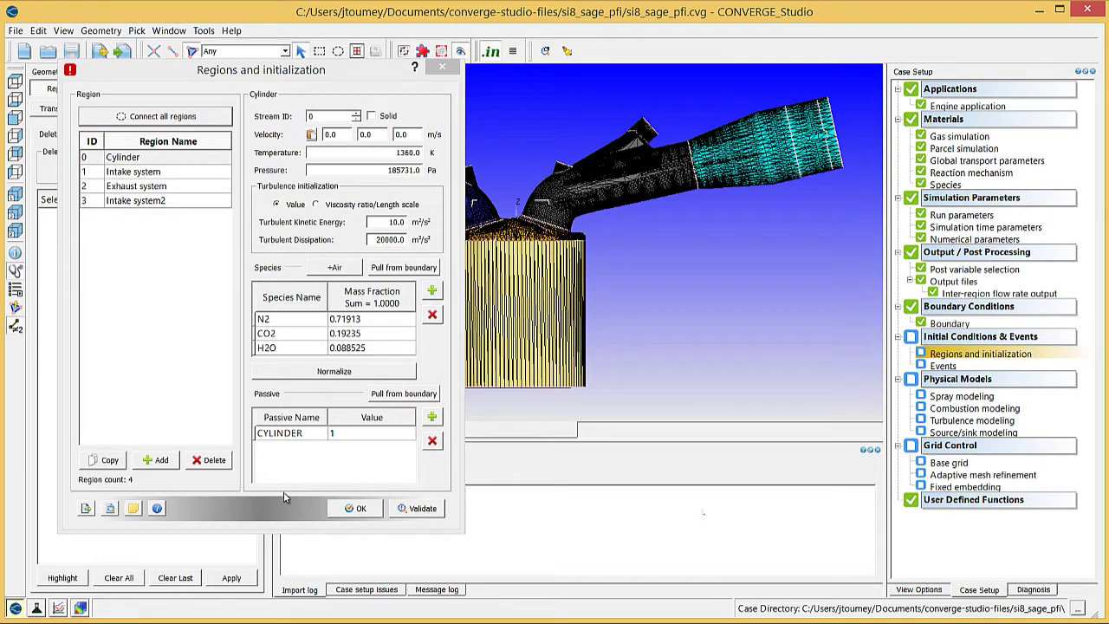
{"action": "left_click", "coordinate": [356, 509]}
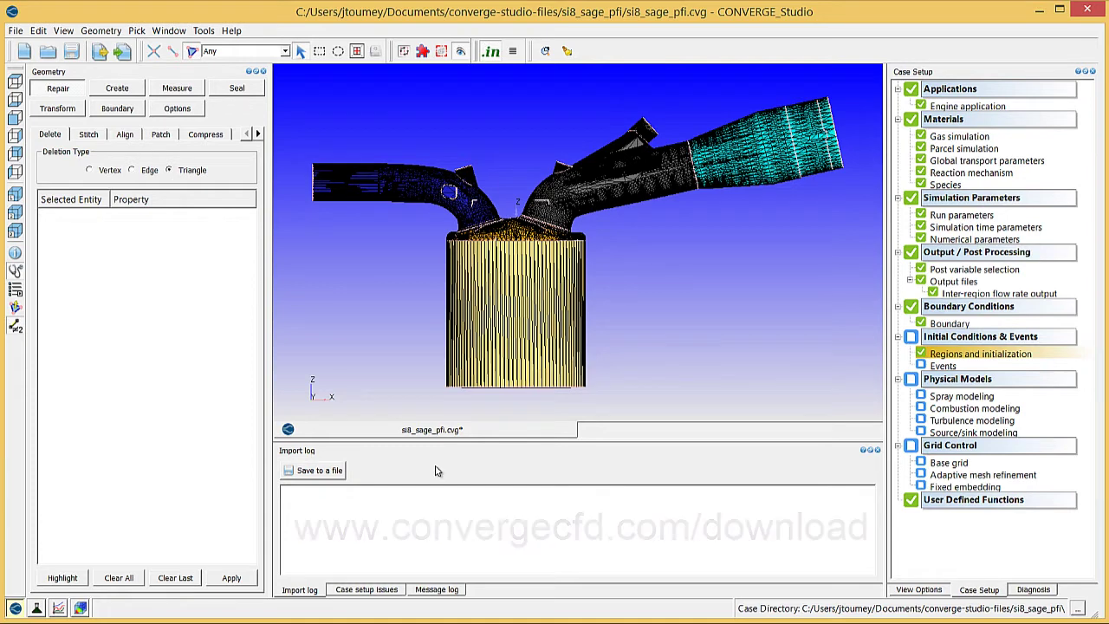
{"action": "key", "text": "ctrl+s"}
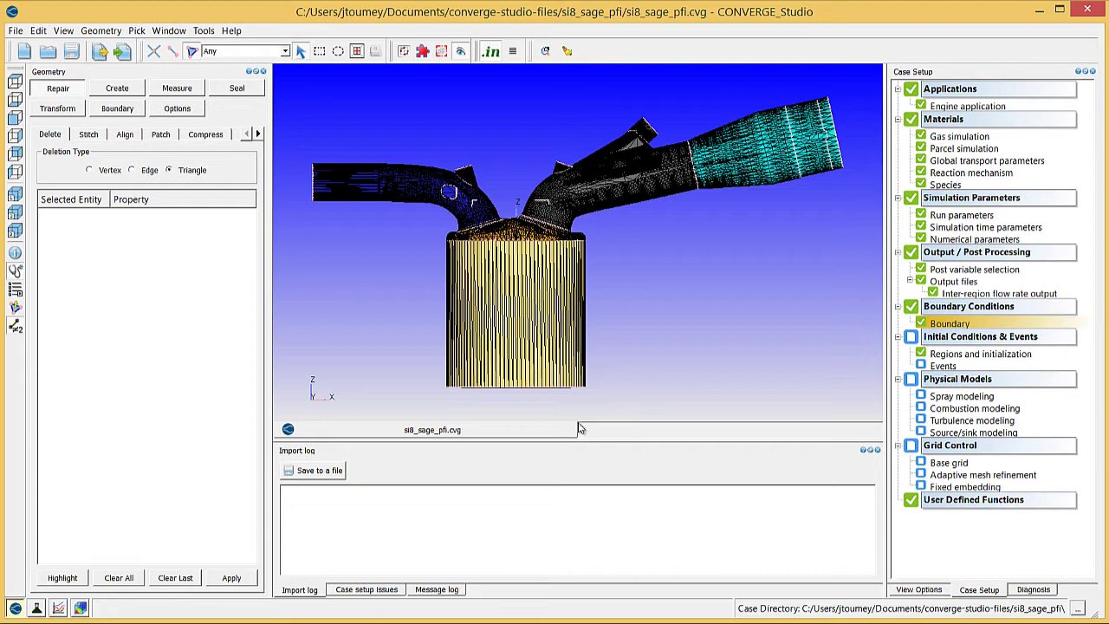
Step: Hide the Intake port B, Exhaust ports and Liner boundaries in the 3D view
{"action": "left_click", "coordinate": [917, 590]}
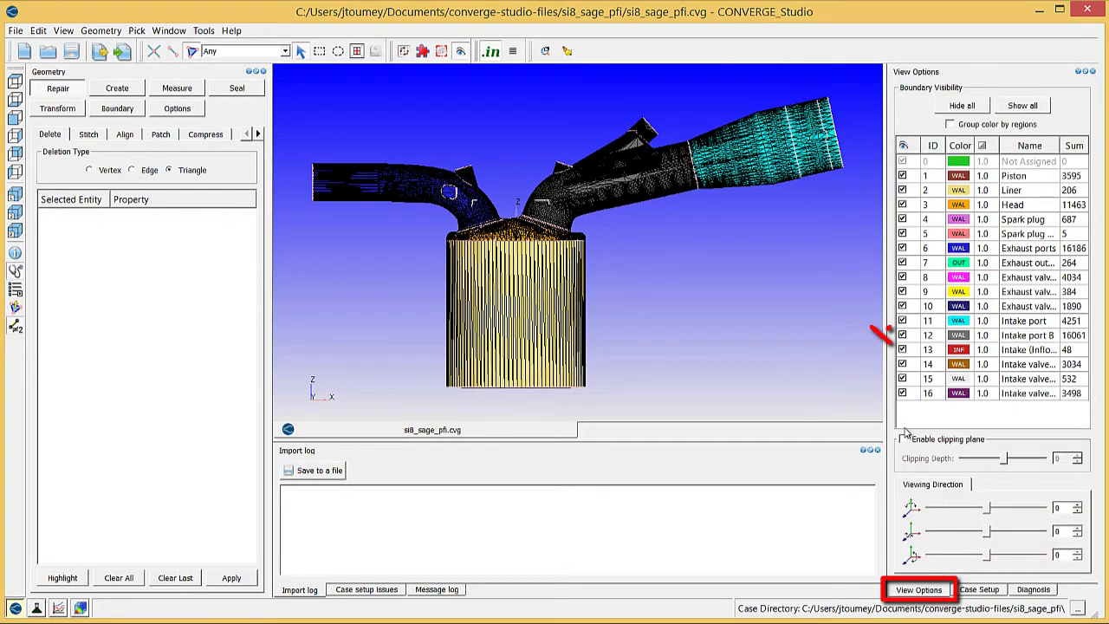
{"action": "left_click", "coordinate": [902, 336]}
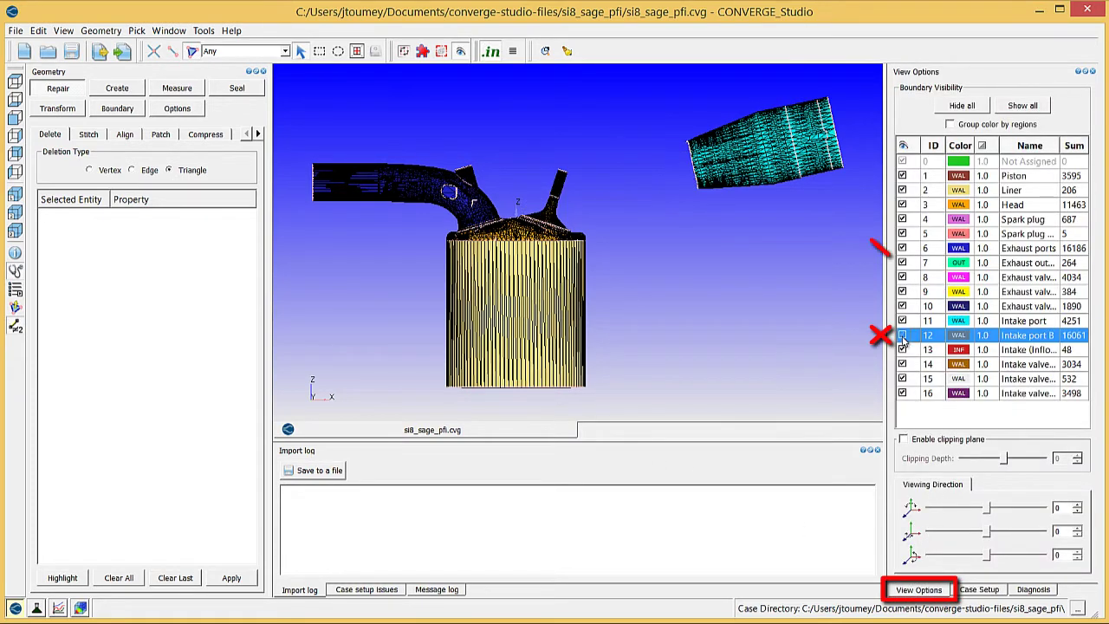
{"action": "left_click", "coordinate": [902, 249]}
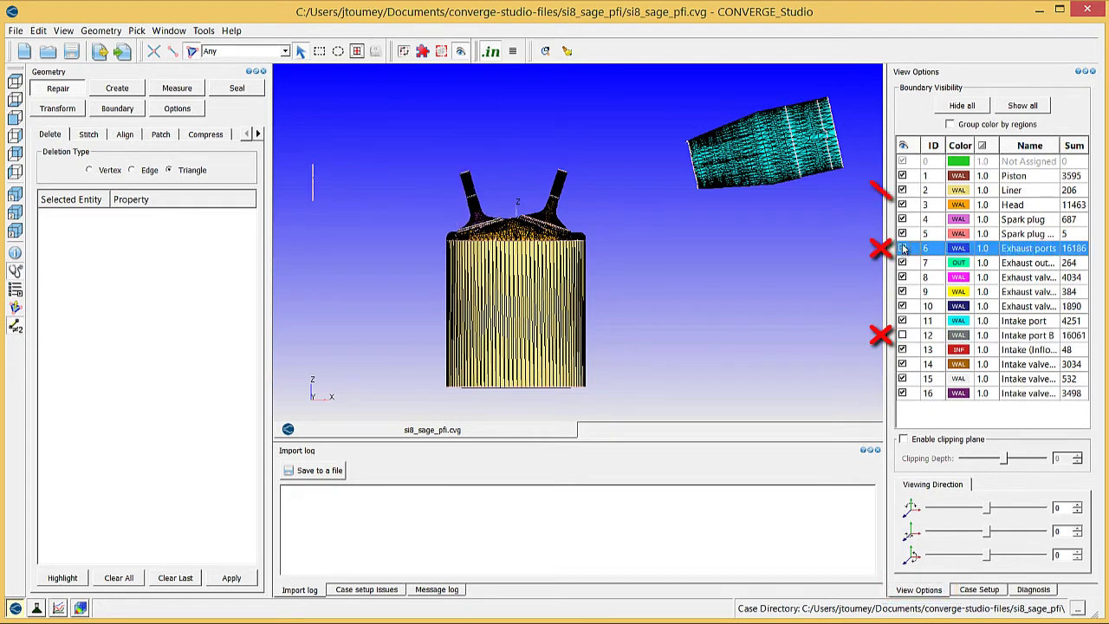
{"action": "left_click", "coordinate": [901, 189]}
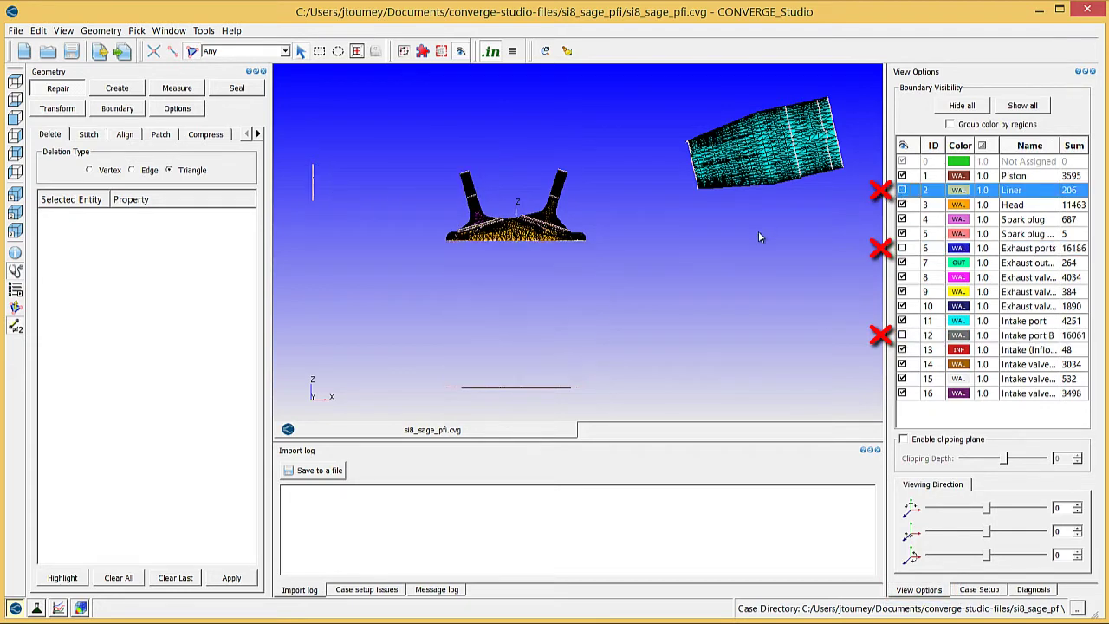
Step: Hide the intake valve boundary with ID 14 by picking its surface in the close-up of the head
{"action": "mouse_move", "coordinate": [477, 252]}
{"action": "left_mouse_down"}
{"action": "mouse_move", "coordinate": [503, 267]}
{"action": "mouse_move", "coordinate": [493, 277]}
{"action": "left_mouse_up"}
{"action": "scroll", "coordinate": [598, 290], "scroll_direction": "up", "scroll_amount": 5}
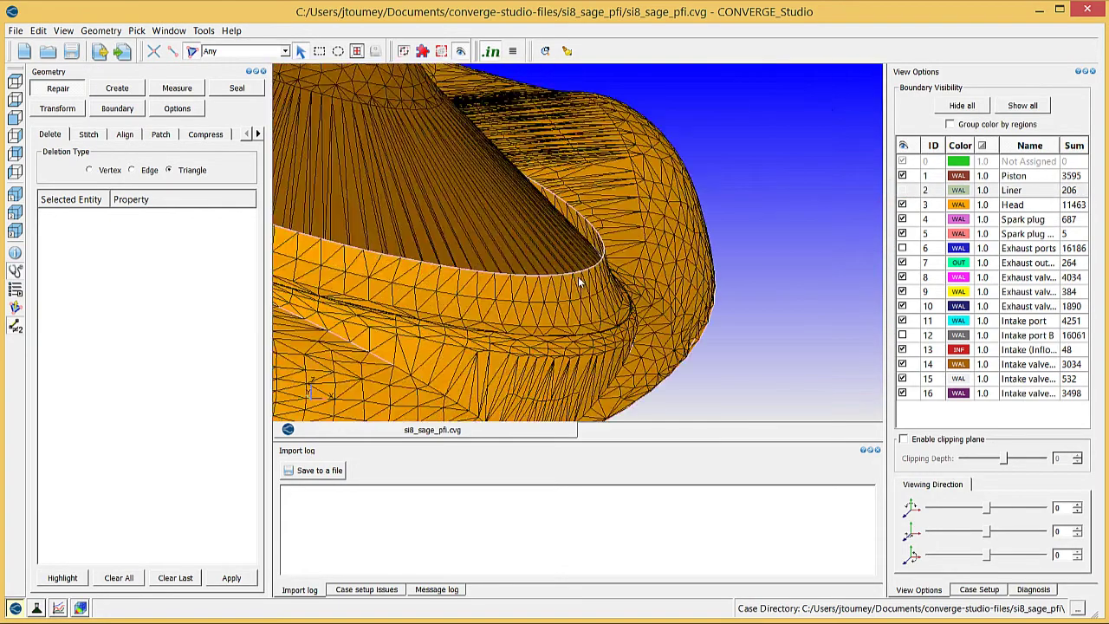
{"action": "middle_click_drag", "start_coordinate": [509, 244], "coordinate": [448, 258]}
{"action": "left_click_drag", "start_coordinate": [449, 258], "coordinate": [434, 278]}
{"action": "right_click", "coordinate": [445, 317]}
{"action": "left_click", "coordinate": [459, 337]}
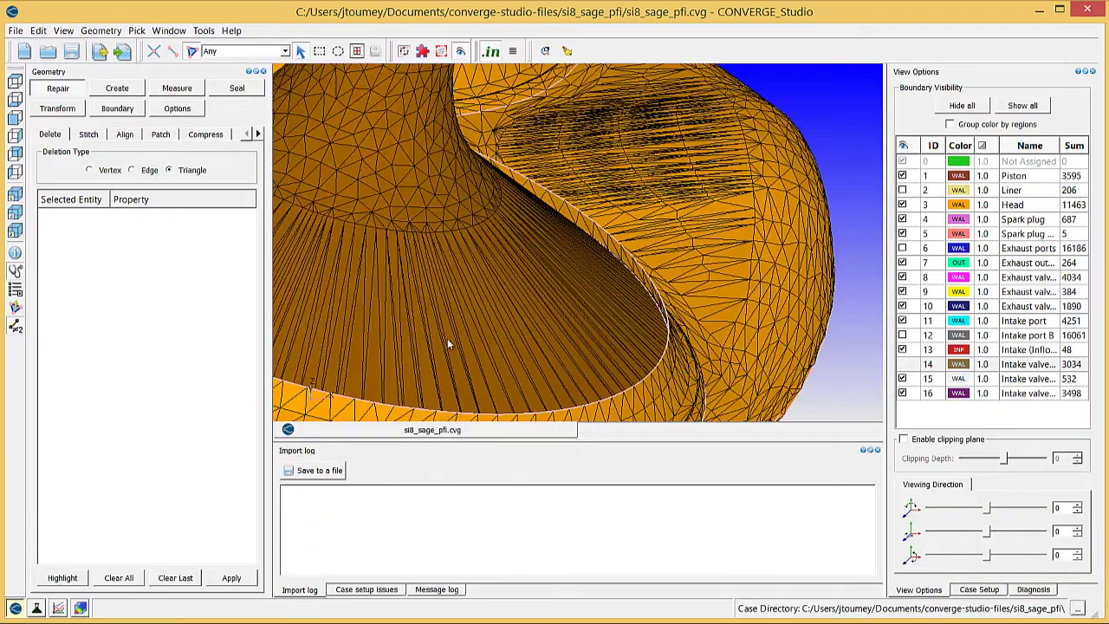
Step: Set triangle creation to loft edges and pick the intake valve's rim by boundary fence as the first set of edges
{"action": "left_click_drag", "start_coordinate": [475, 318], "coordinate": [604, 303]}
{"action": "scroll", "coordinate": [605, 303], "scroll_direction": "up", "scroll_amount": 10}
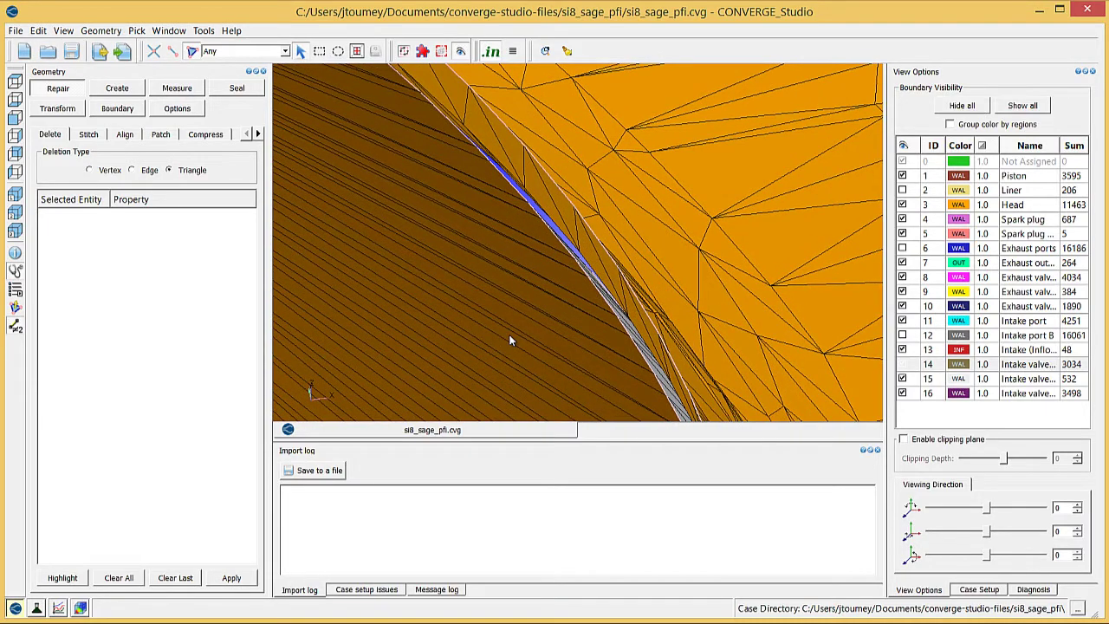
{"action": "left_click", "coordinate": [121, 91]}
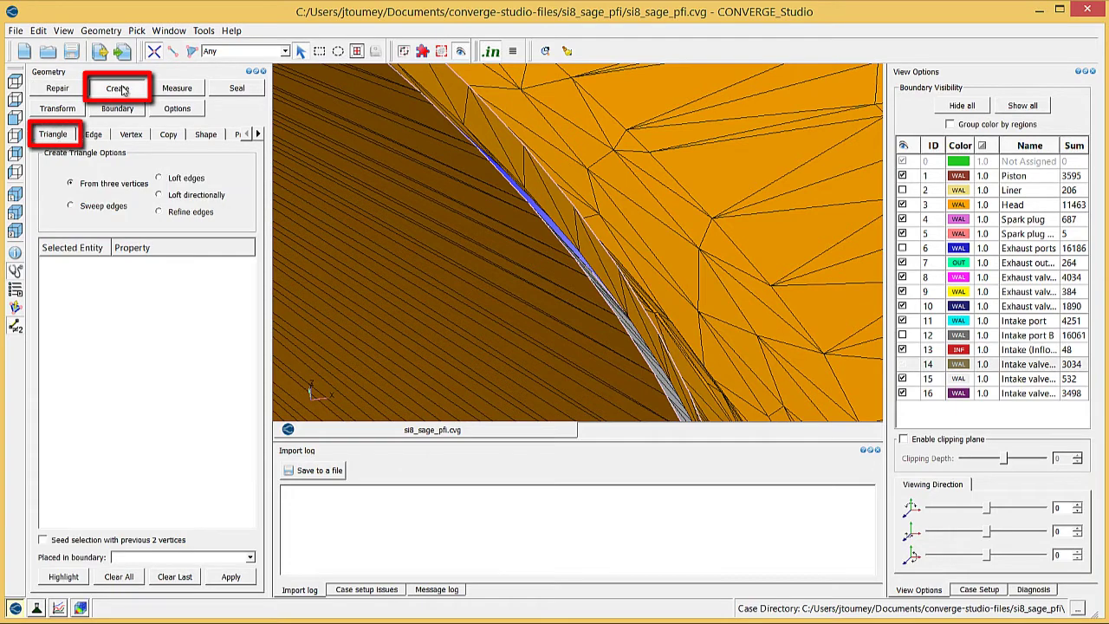
{"action": "left_click", "coordinate": [158, 179]}
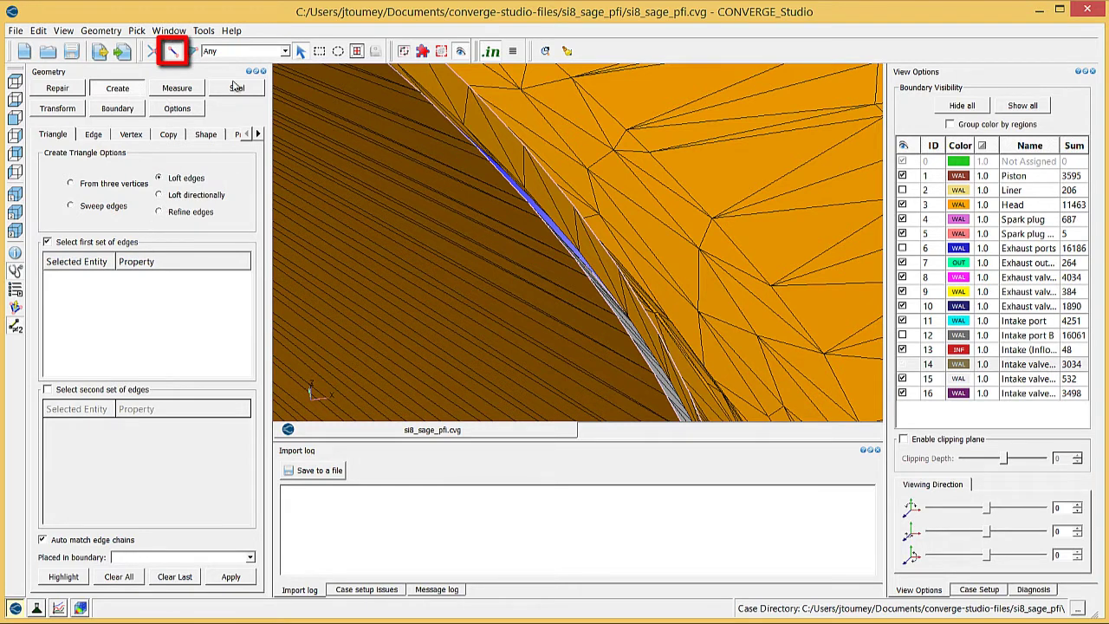
{"action": "left_click", "coordinate": [263, 52]}
{"action": "left_click", "coordinate": [246, 102]}
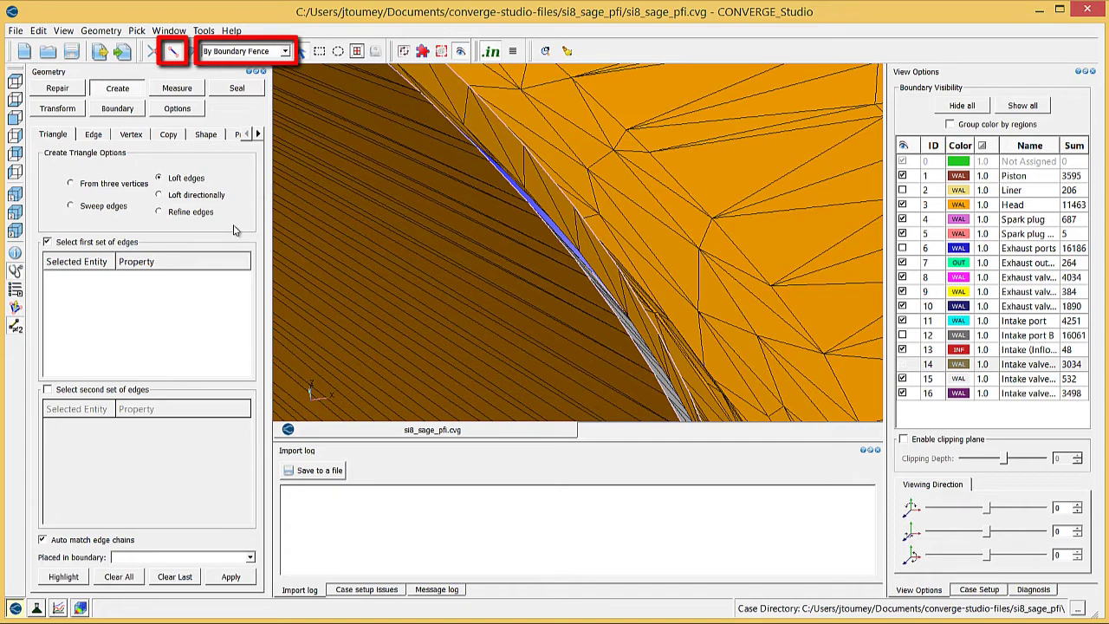
{"action": "left_click", "coordinate": [550, 234]}
{"action": "scroll", "coordinate": [508, 257], "scroll_direction": "down", "scroll_amount": 10}
{"action": "middle_click_drag", "start_coordinate": [506, 260], "coordinate": [600, 279]}
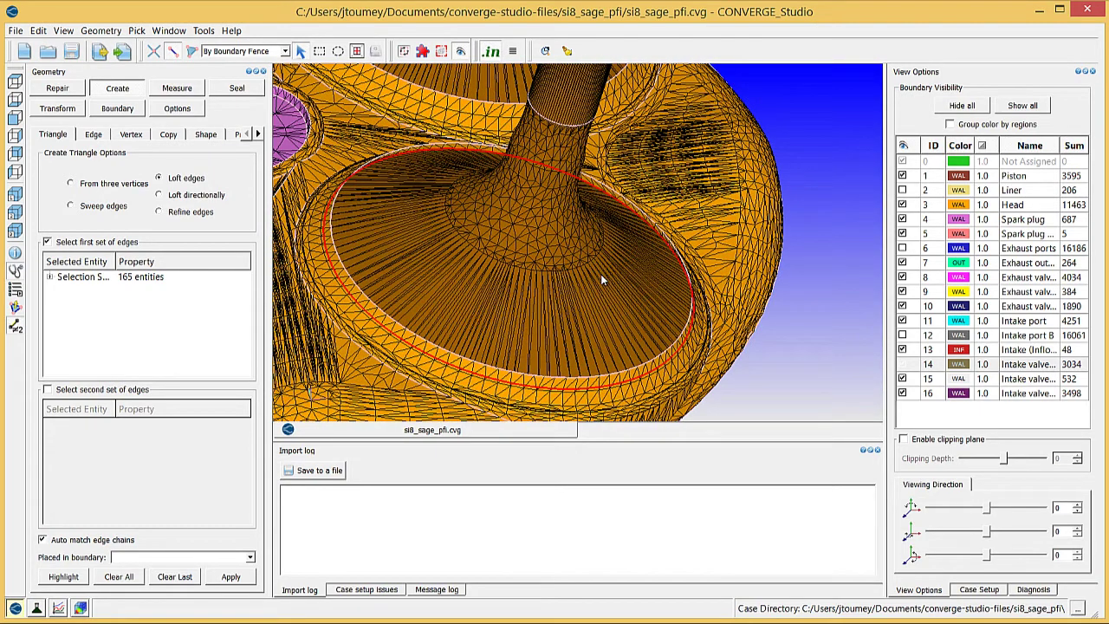
Step: Pick the head edge loop surrounding the intake valve as the second set of edges
{"action": "left_click", "coordinate": [117, 392]}
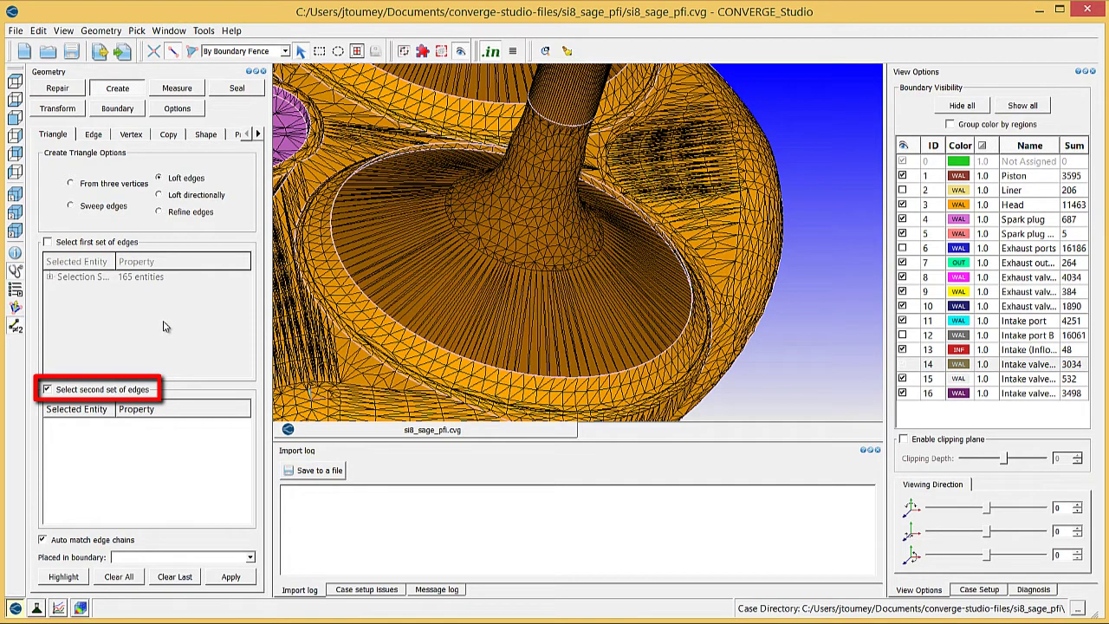
{"action": "scroll", "coordinate": [680, 286], "scroll_direction": "up", "scroll_amount": 5}
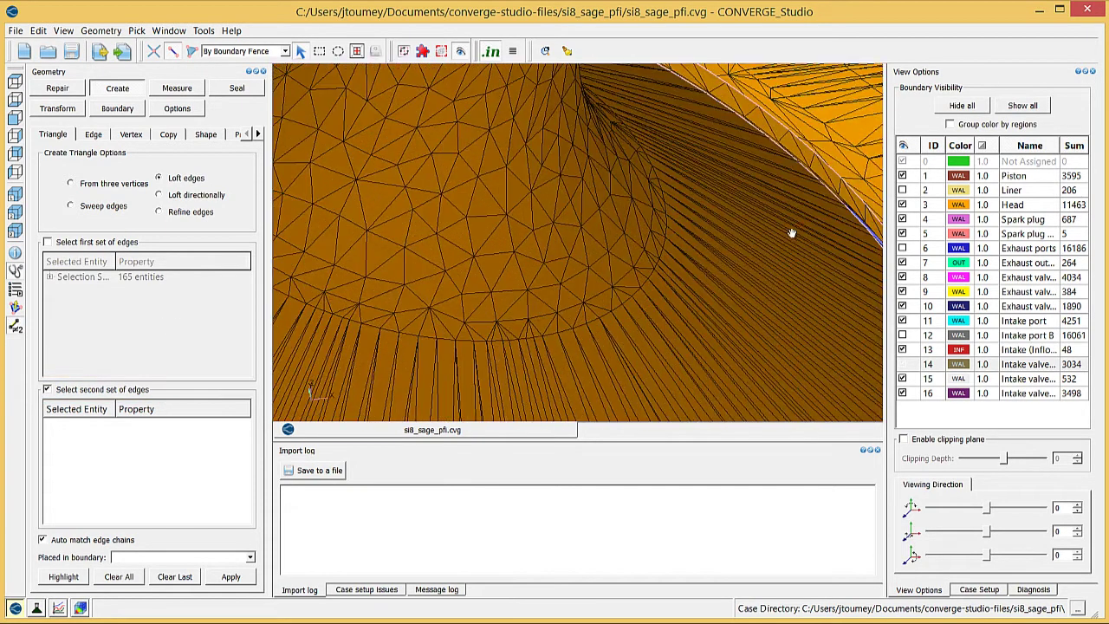
{"action": "scroll", "coordinate": [497, 254], "scroll_direction": "up", "scroll_amount": 5}
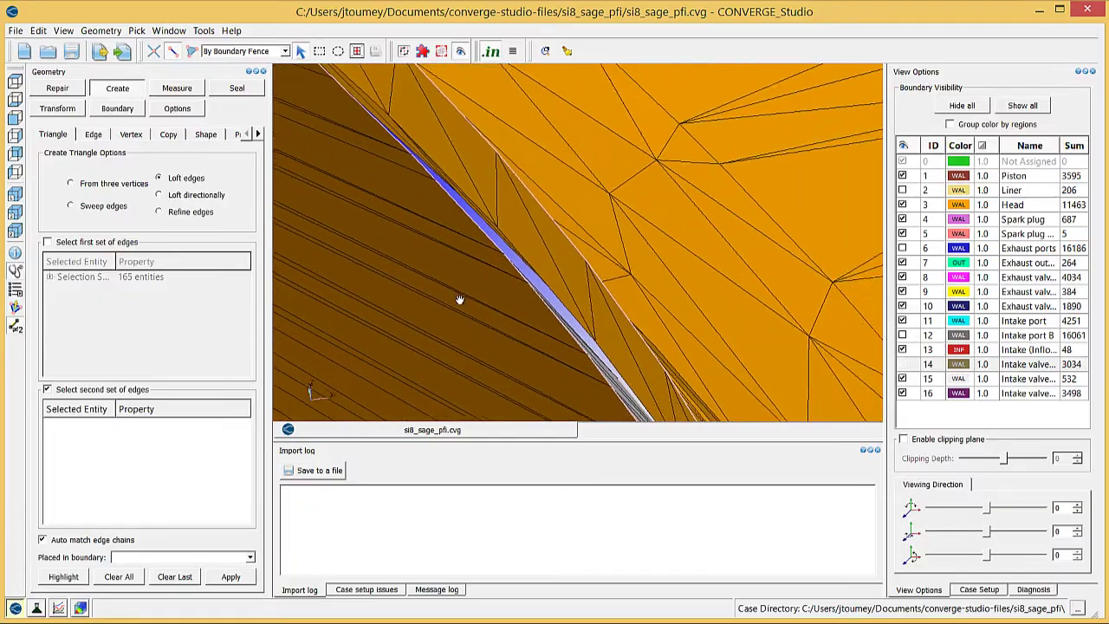
{"action": "left_click", "coordinate": [526, 197]}
{"action": "scroll", "coordinate": [482, 293], "scroll_direction": "down", "scroll_amount": 10}
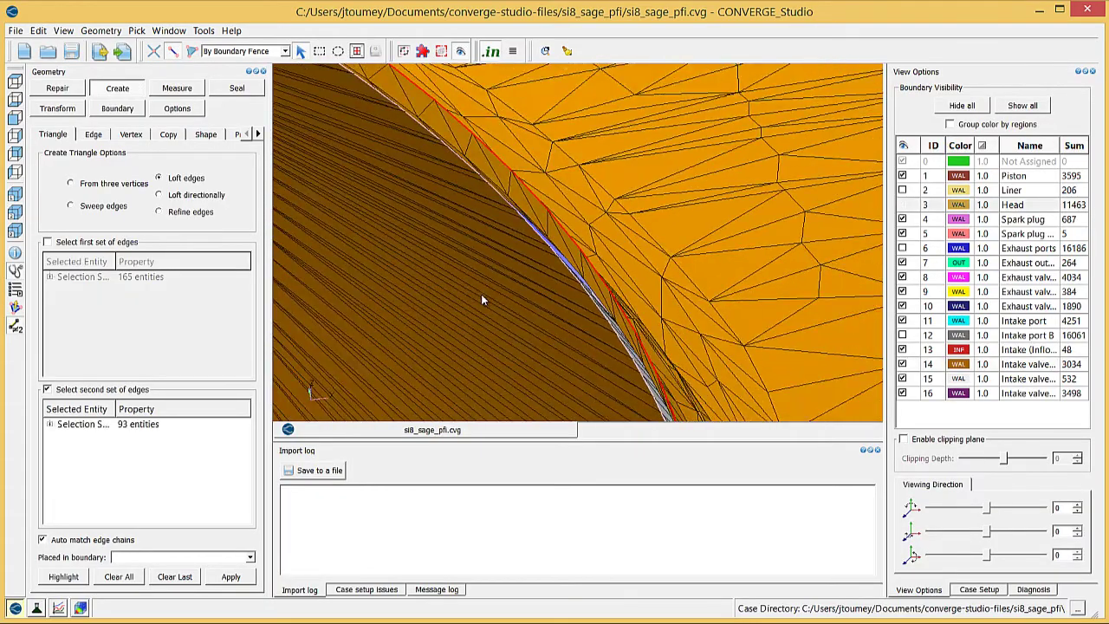
Step: Create the lofted triangles between the valve and head edge loops and save the project
{"action": "scroll", "coordinate": [567, 273], "scroll_direction": "up", "scroll_amount": 10}
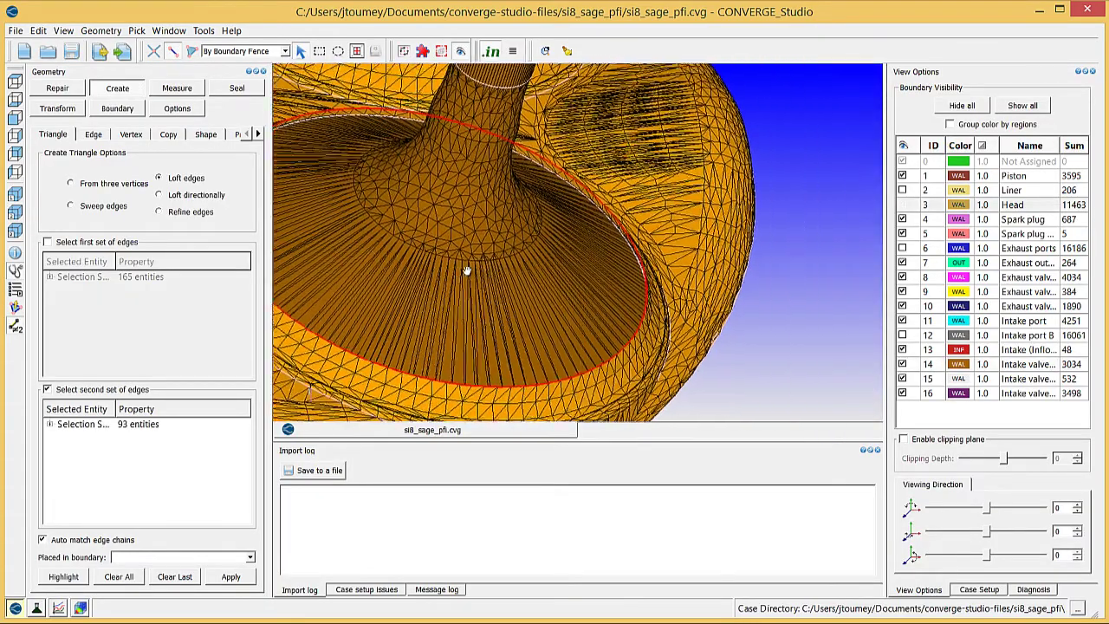
{"action": "scroll", "coordinate": [495, 299], "scroll_direction": "up", "scroll_amount": 3}
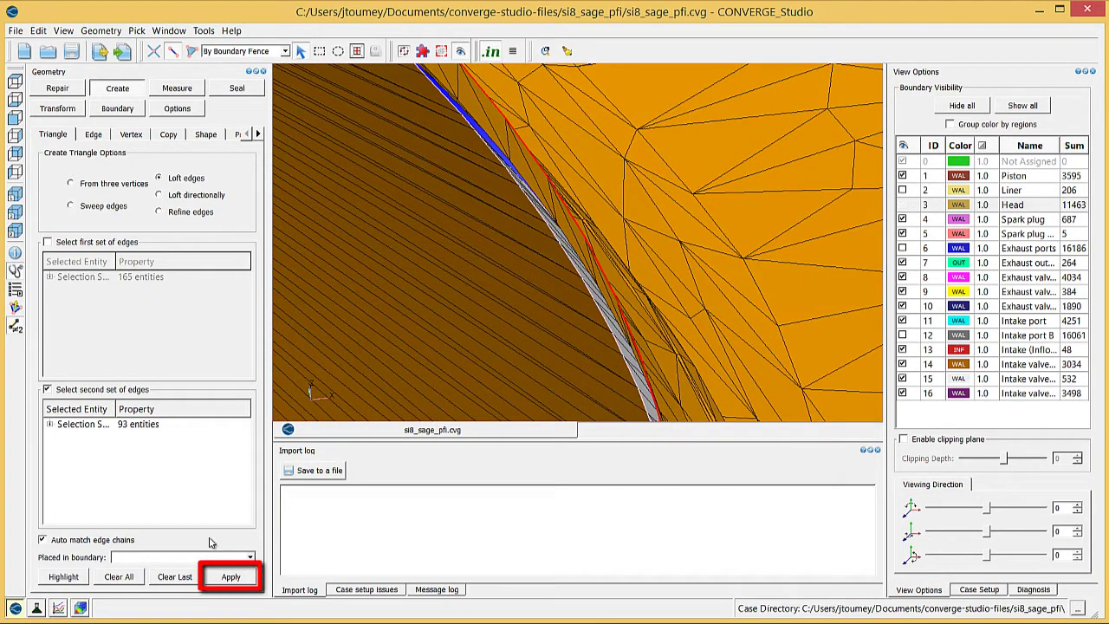
{"action": "left_click", "coordinate": [231, 576]}
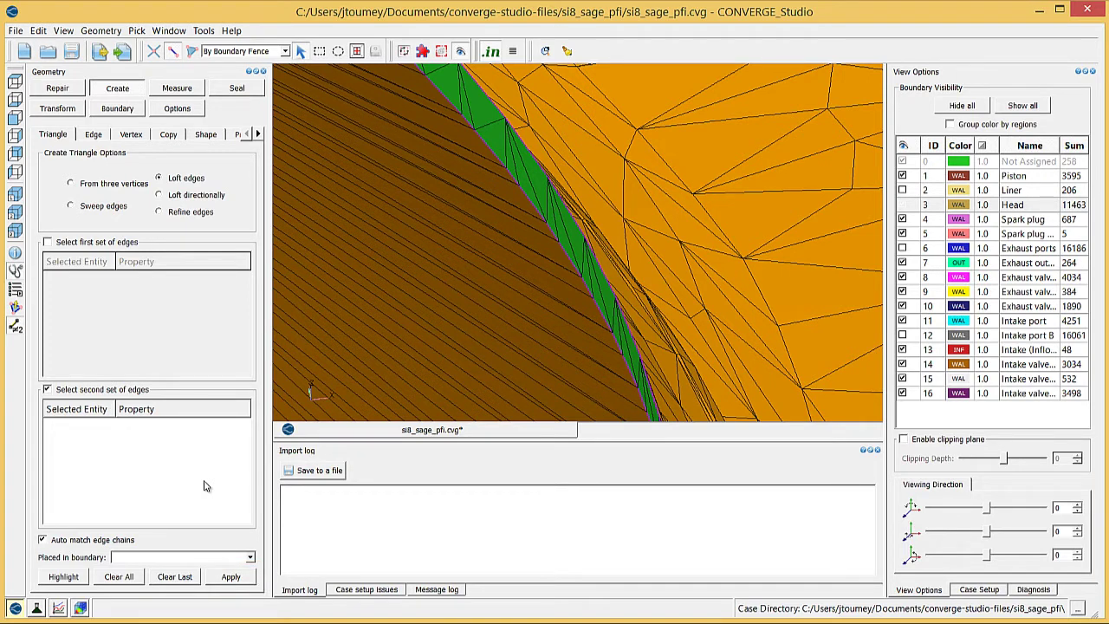
{"action": "key", "text": "ctrl+s"}
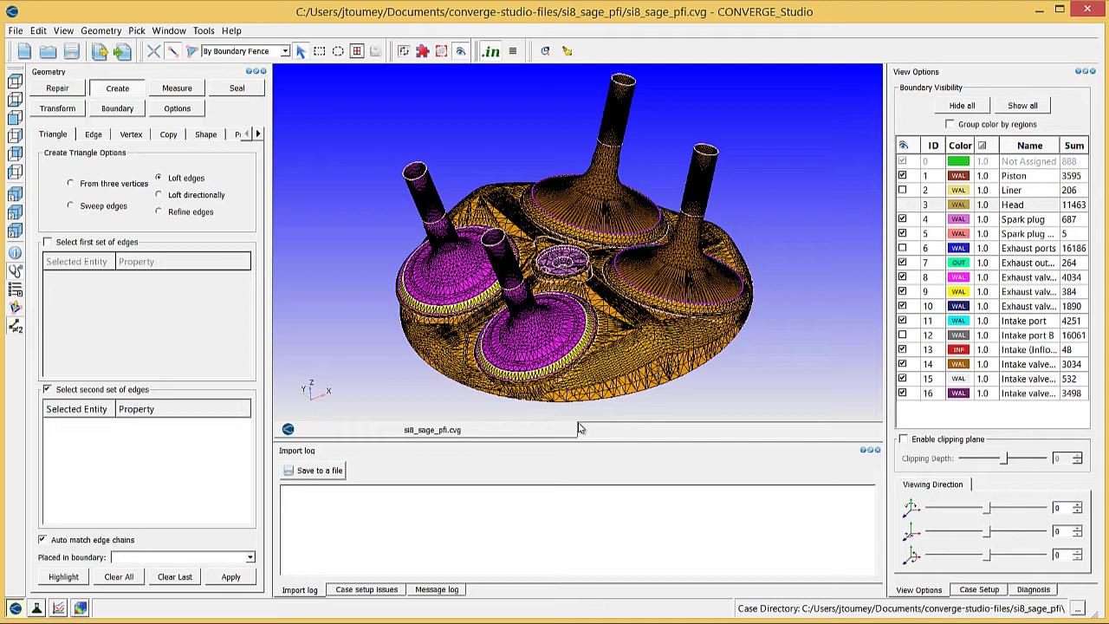
Step: Show the surface normals around the new triangle strip and hide the Head boundary to inspect their direction
{"action": "scroll", "coordinate": [756, 337], "scroll_direction": "up", "scroll_amount": 10}
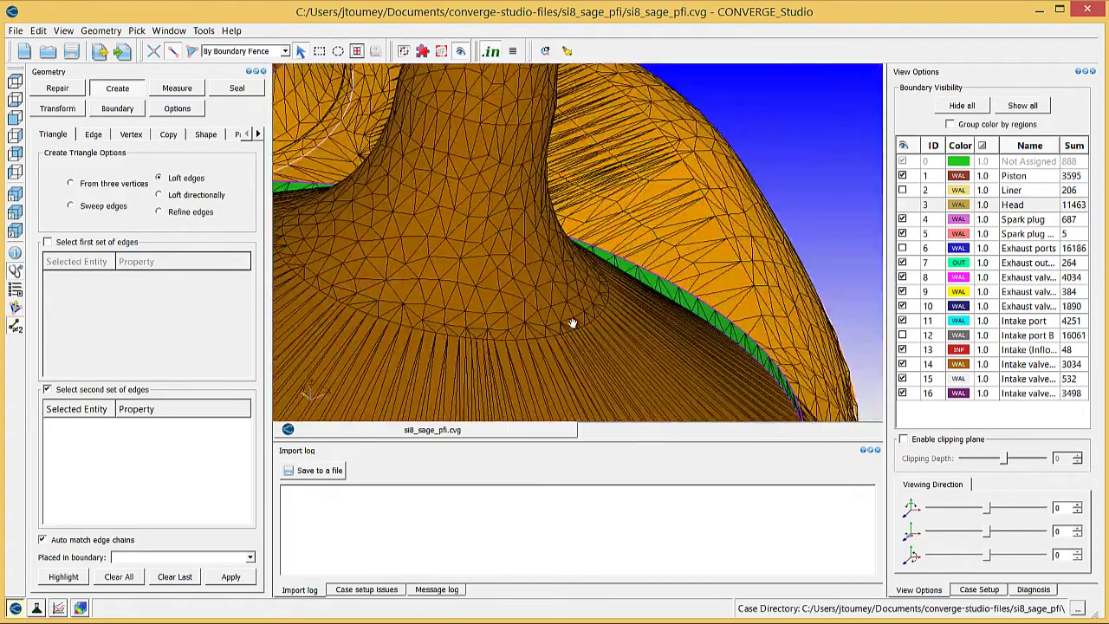
{"action": "left_click_drag", "start_coordinate": [547, 309], "coordinate": [518, 301]}
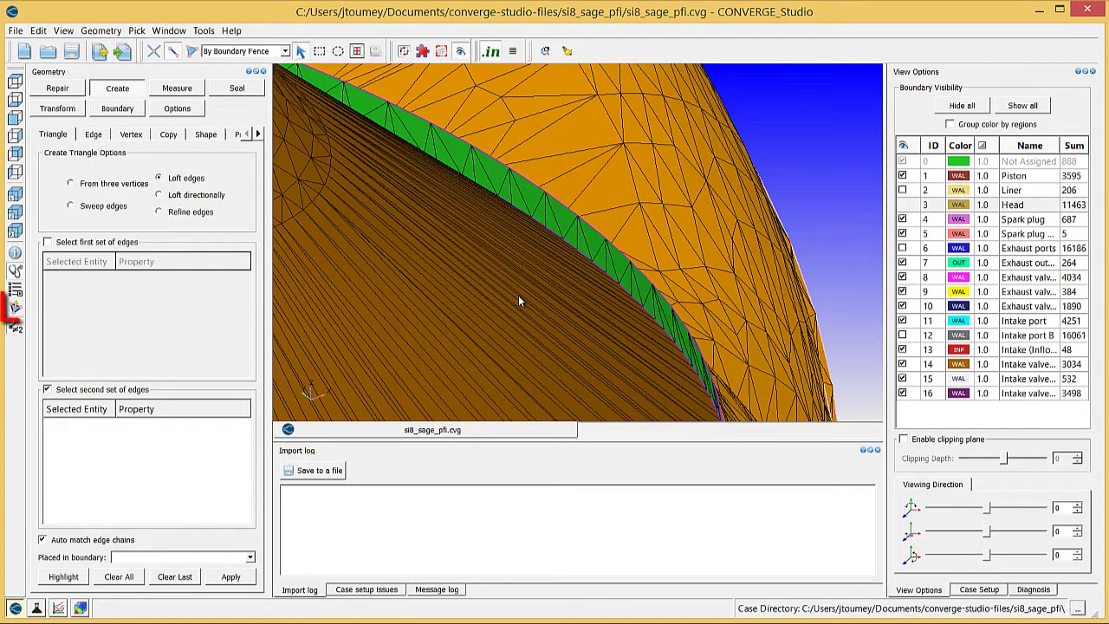
{"action": "left_click", "coordinate": [17, 309]}
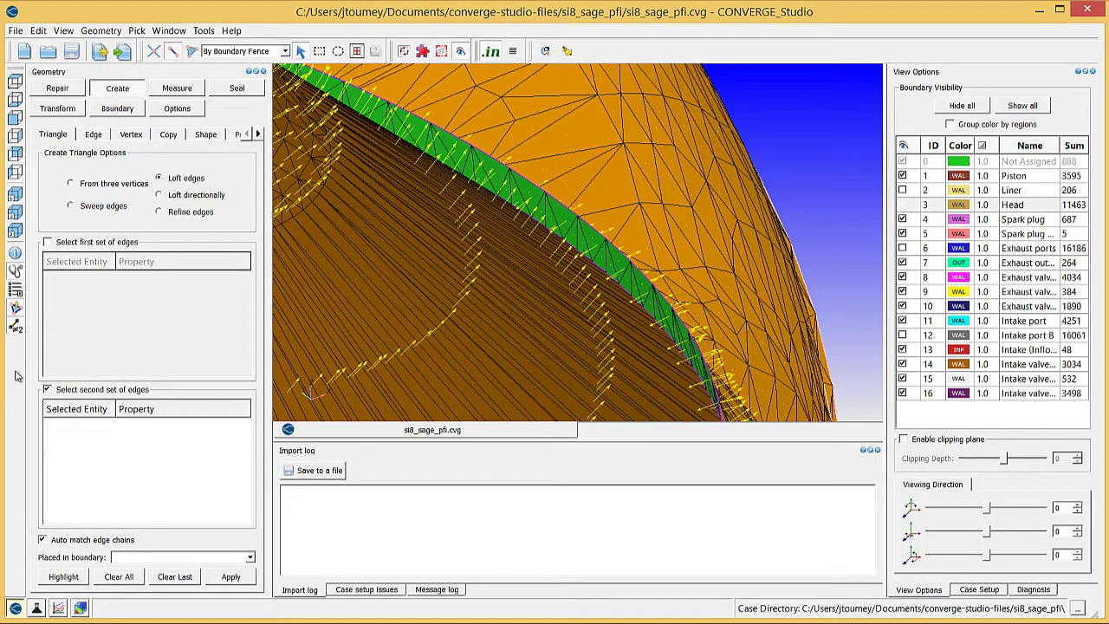
{"action": "left_click", "coordinate": [904, 207]}
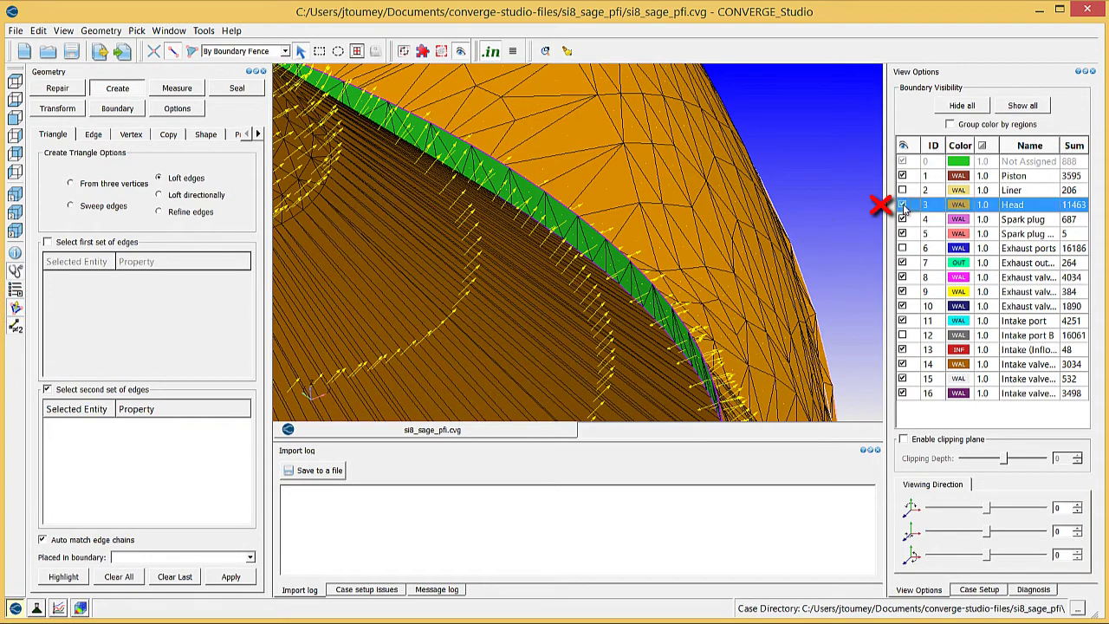
{"action": "left_click", "coordinate": [903, 205]}
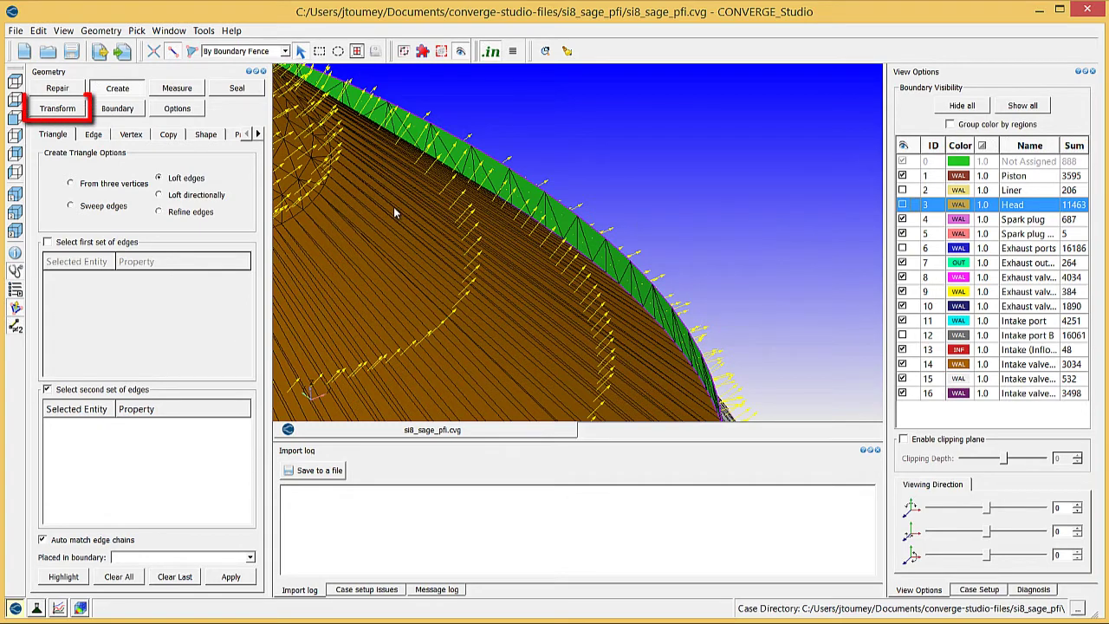
Step: Reverse the normals of the new intake valve triangle strip by picking one of its triangles in the Normal transform
{"action": "left_click", "coordinate": [58, 109]}
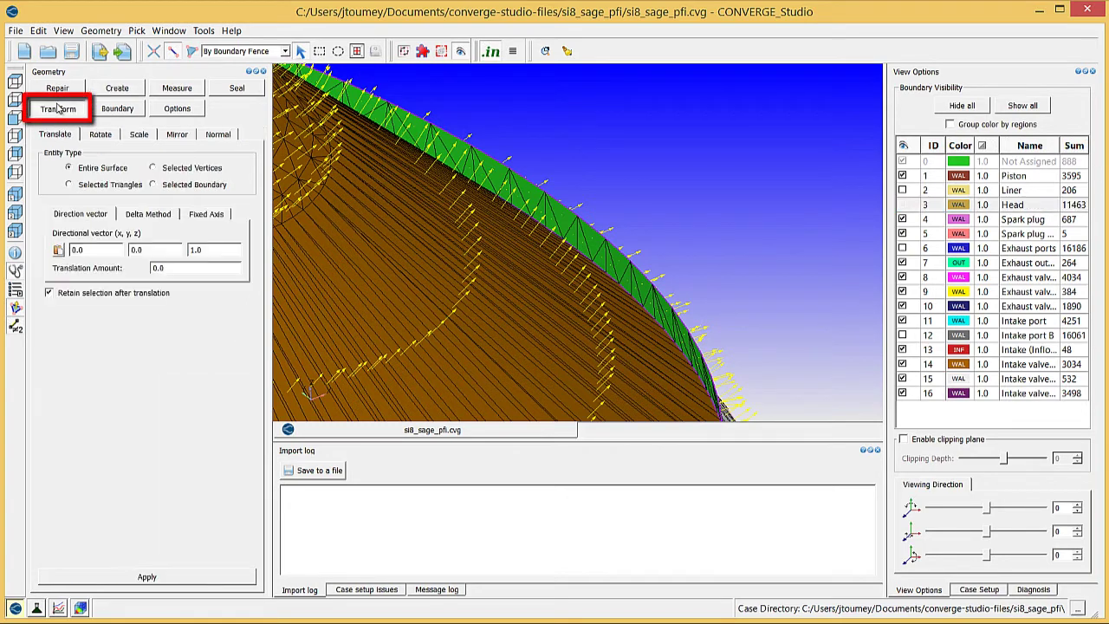
{"action": "left_click", "coordinate": [217, 134]}
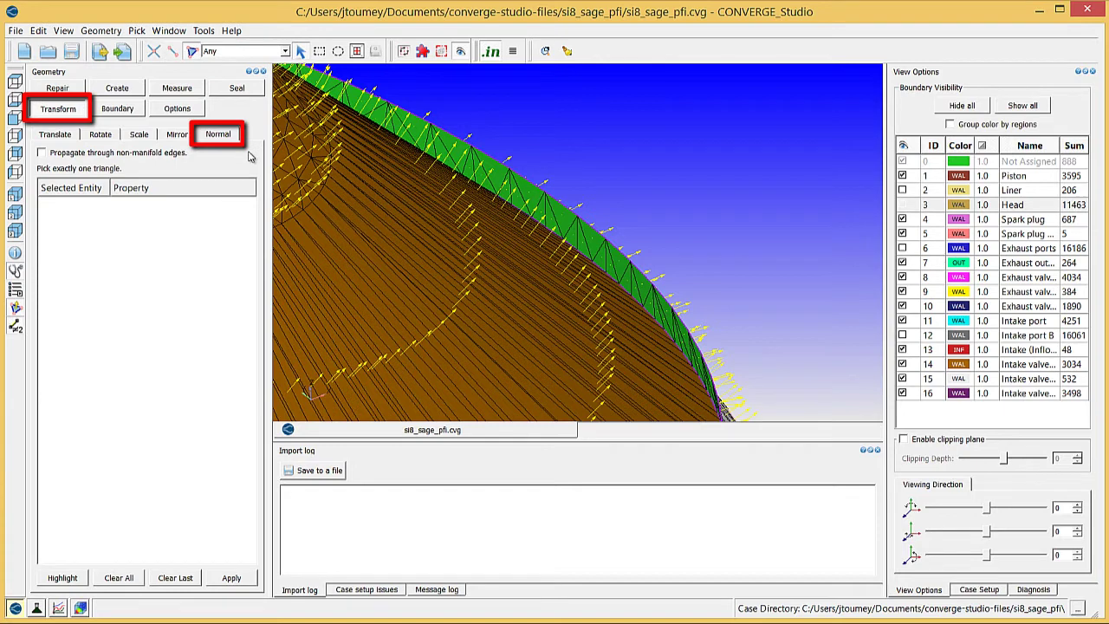
{"action": "left_click", "coordinate": [615, 263]}
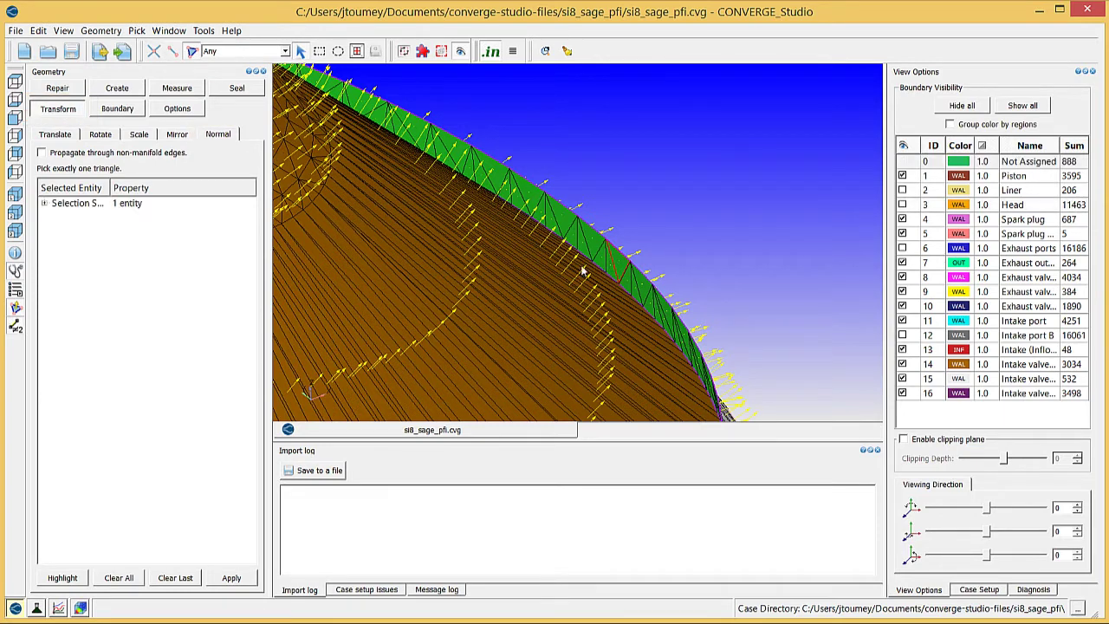
{"action": "left_click", "coordinate": [231, 578]}
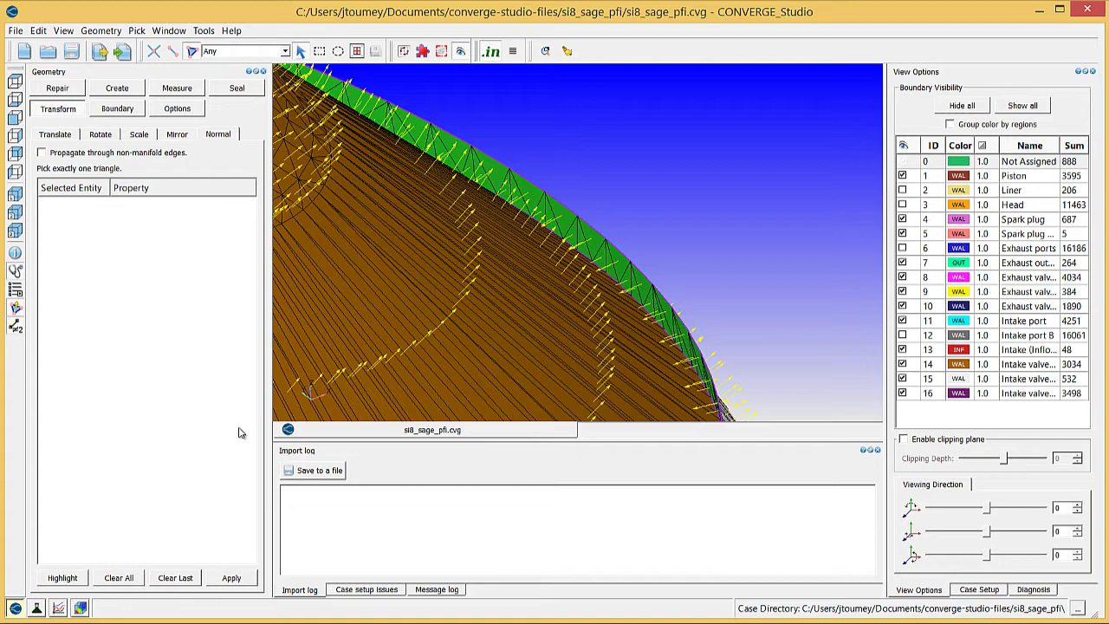
Step: Flip the triangle strip's normals back and turn off the normals display
{"action": "left_click", "coordinate": [620, 274]}
{"action": "left_click", "coordinate": [231, 578]}
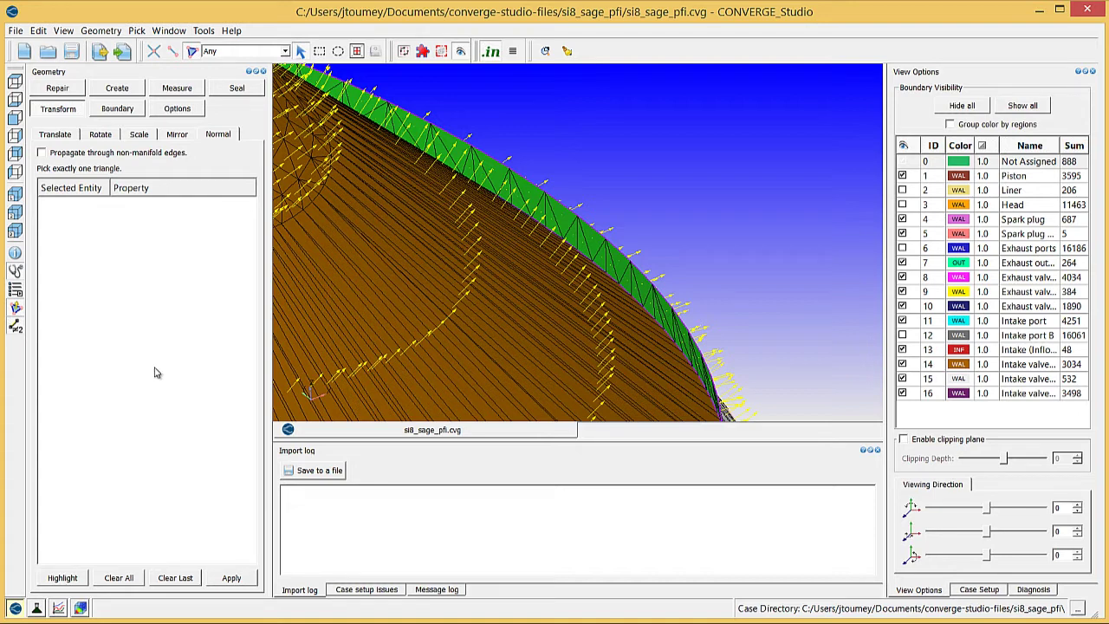
{"action": "left_click", "coordinate": [15, 307]}
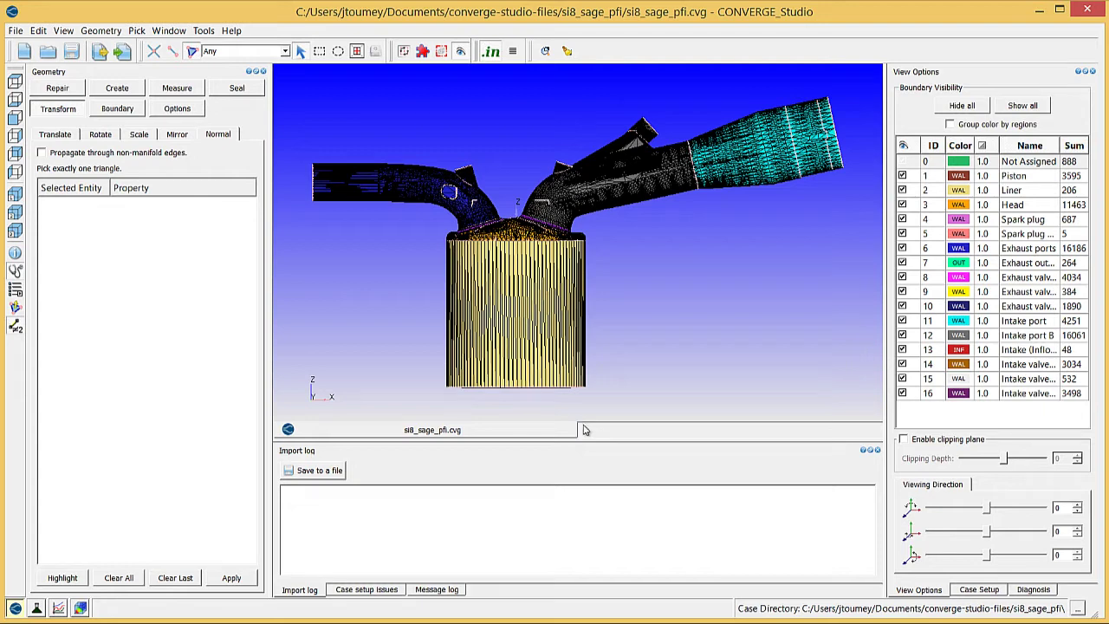
Step: Open the Compression Ratio calculation from the Engine application settings and adjust its window so all options fit
{"action": "left_click", "coordinate": [978, 590]}
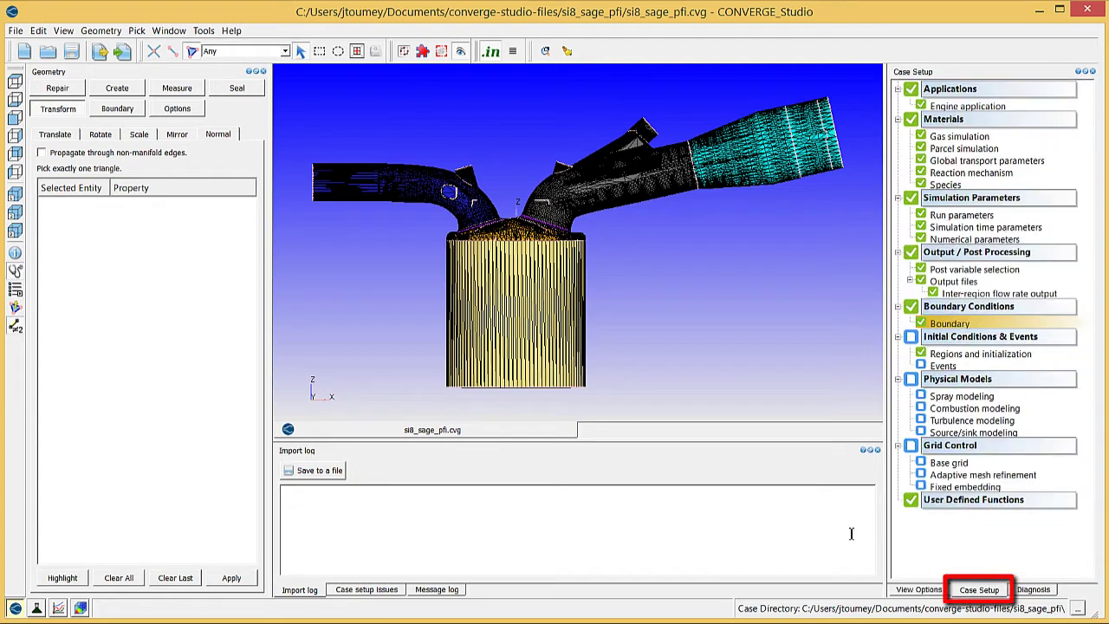
{"action": "double_click", "coordinate": [952, 107]}
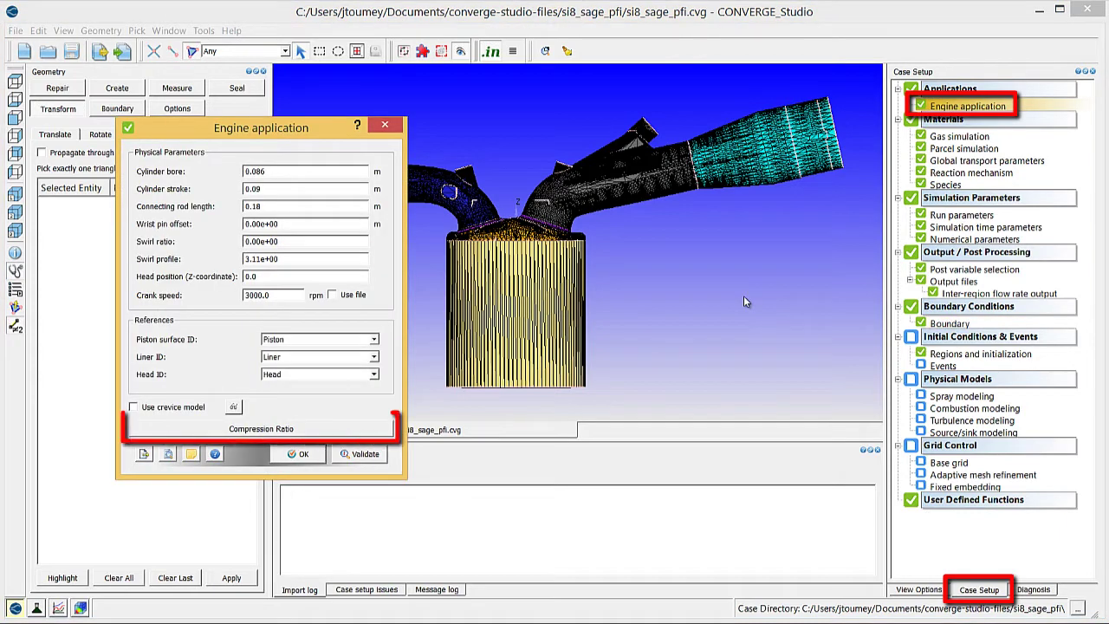
{"action": "left_click", "coordinate": [374, 430]}
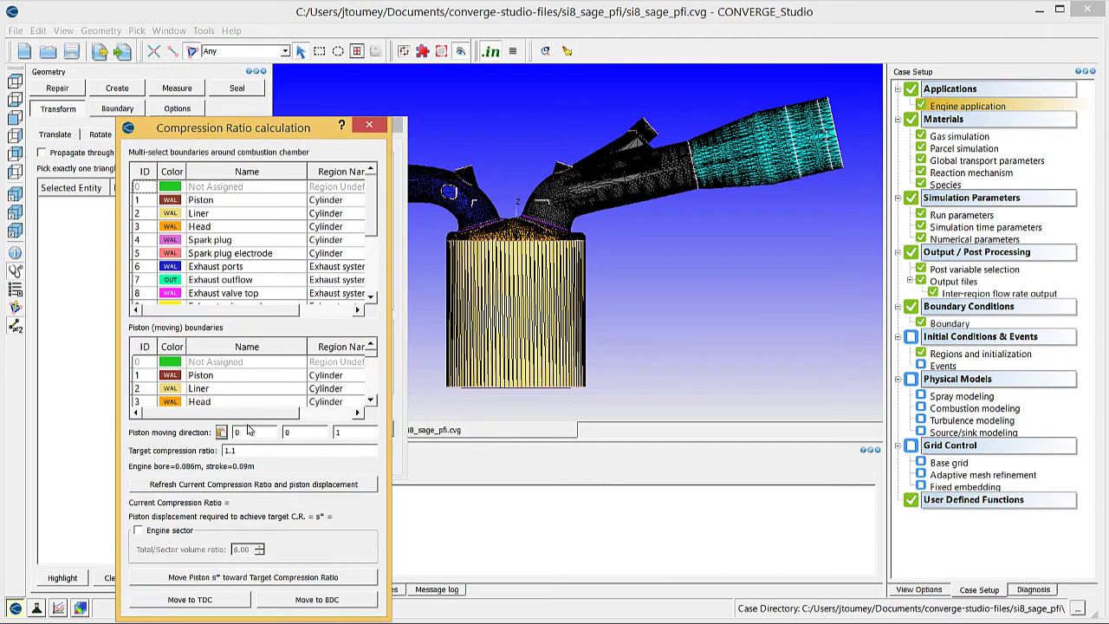
{"action": "left_click_drag", "start_coordinate": [242, 130], "coordinate": [221, 33]}
{"action": "mouse_move", "coordinate": [370, 520]}
{"action": "left_mouse_down"}
{"action": "mouse_move", "coordinate": [384, 521]}
{"action": "mouse_move", "coordinate": [413, 598]}
{"action": "left_mouse_up"}
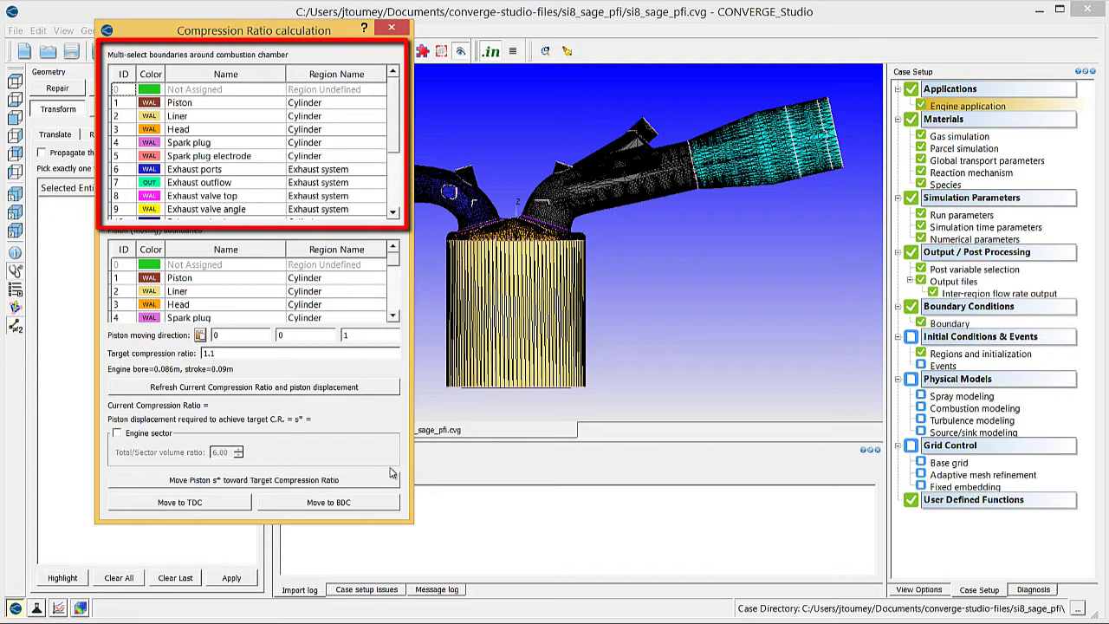
Step: Select Not Assigned, Piston, Liner, Head, Spark plug, Spark plug electrode, Exhaust valve bottom and Intake valve bottom as the boundaries around the combustion chamber
{"action": "left_click", "coordinate": [221, 93]}
{"action": "left_click", "coordinate": [230, 104]}
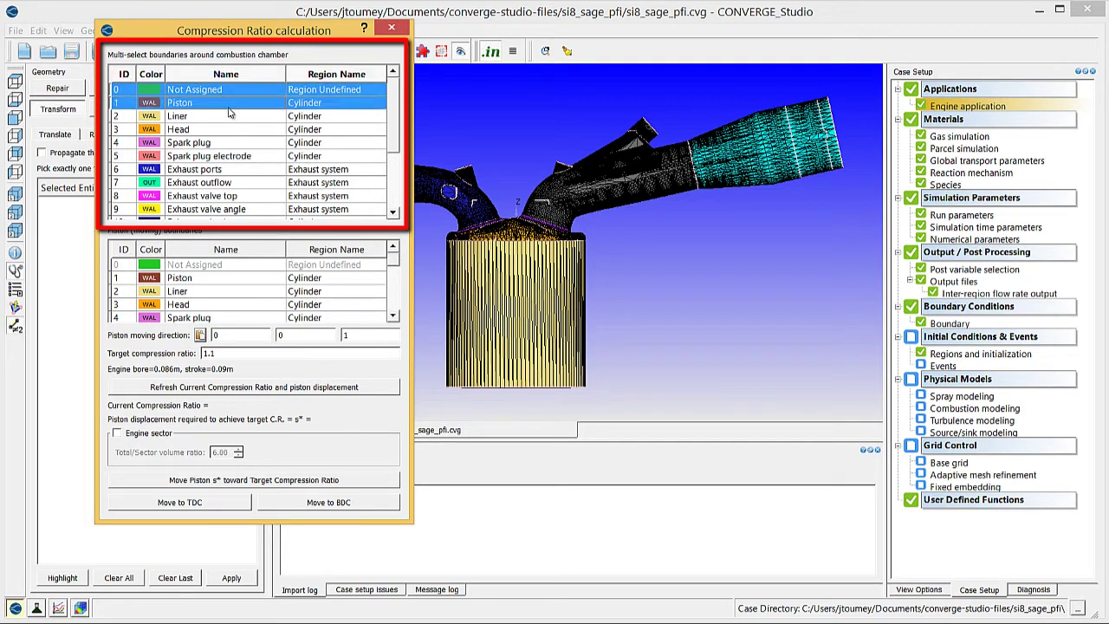
{"action": "left_click", "coordinate": [232, 118]}
{"action": "left_click", "coordinate": [235, 130]}
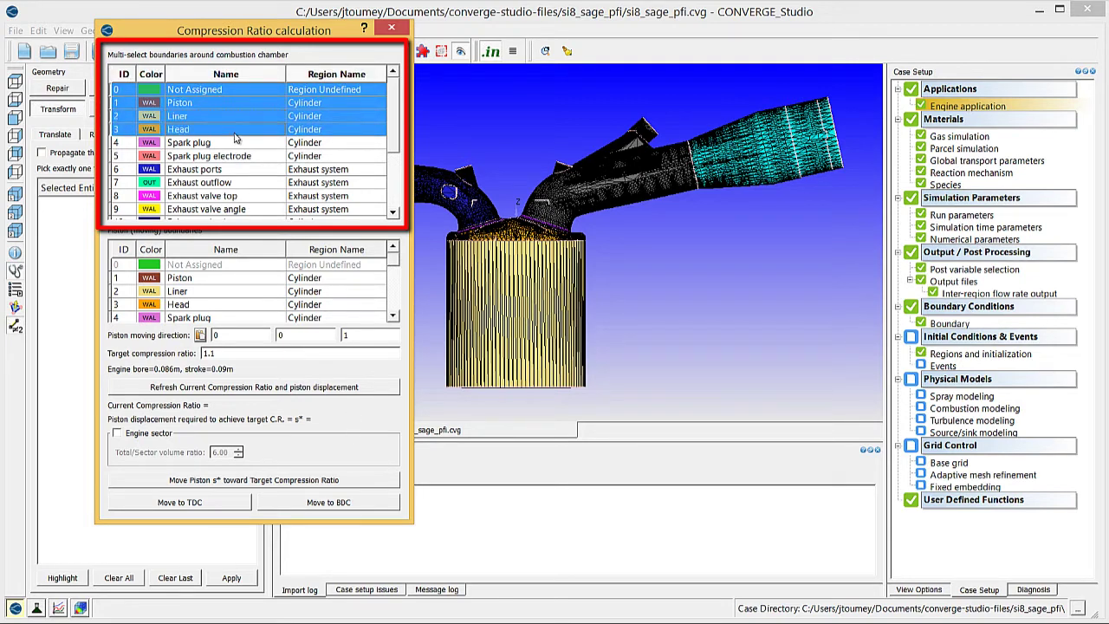
{"action": "left_click", "coordinate": [239, 144]}
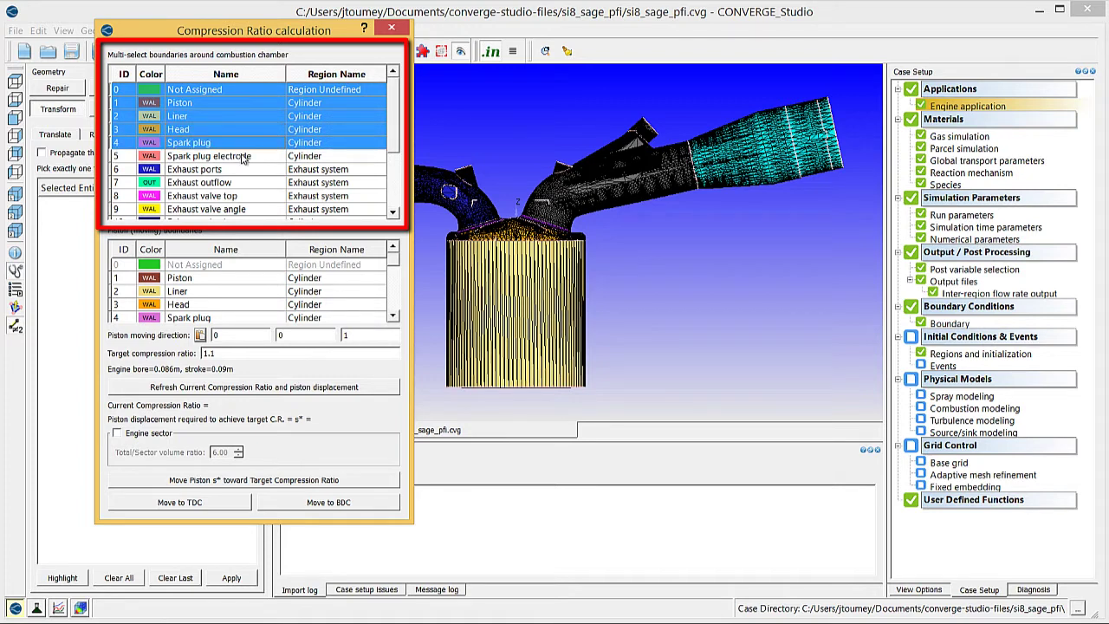
{"action": "left_click", "coordinate": [259, 162]}
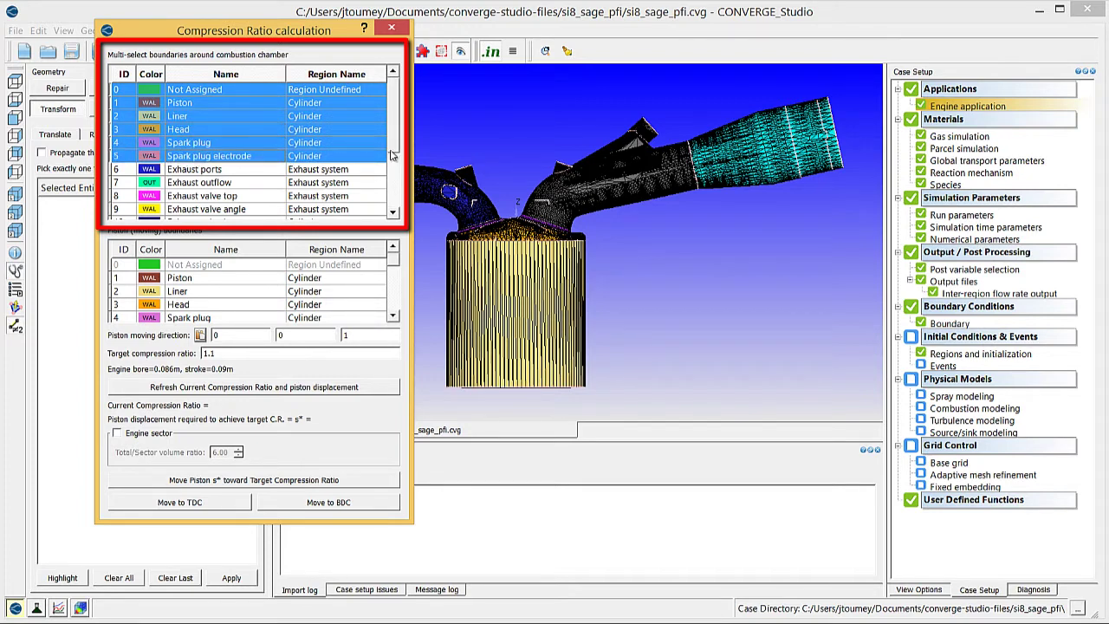
{"action": "left_click_drag", "start_coordinate": [394, 147], "coordinate": [394, 173]}
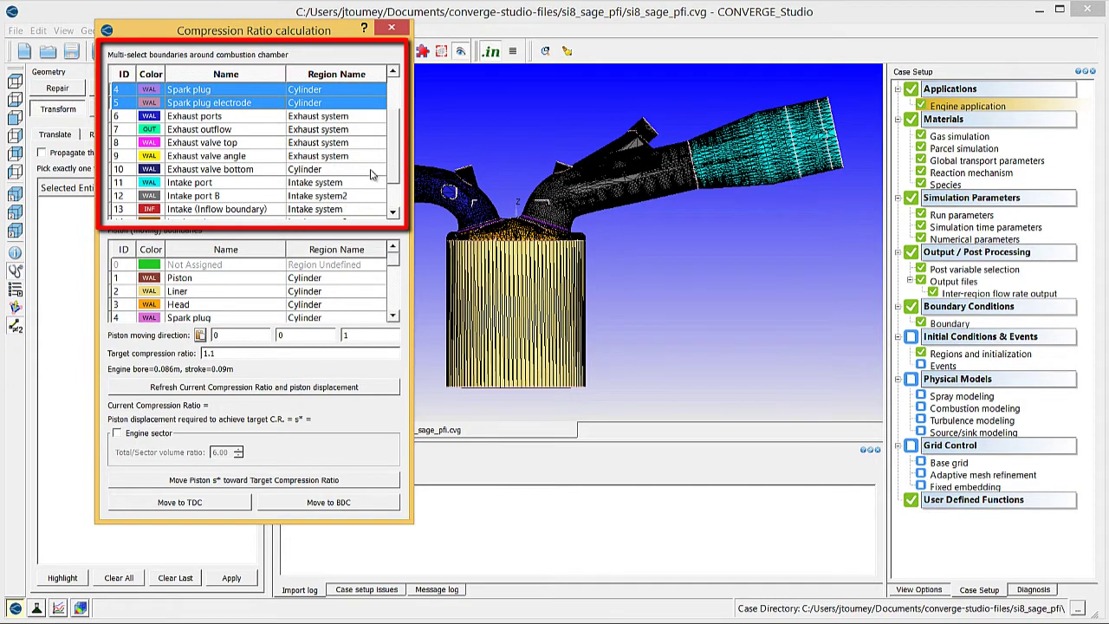
{"action": "left_click", "coordinate": [250, 171]}
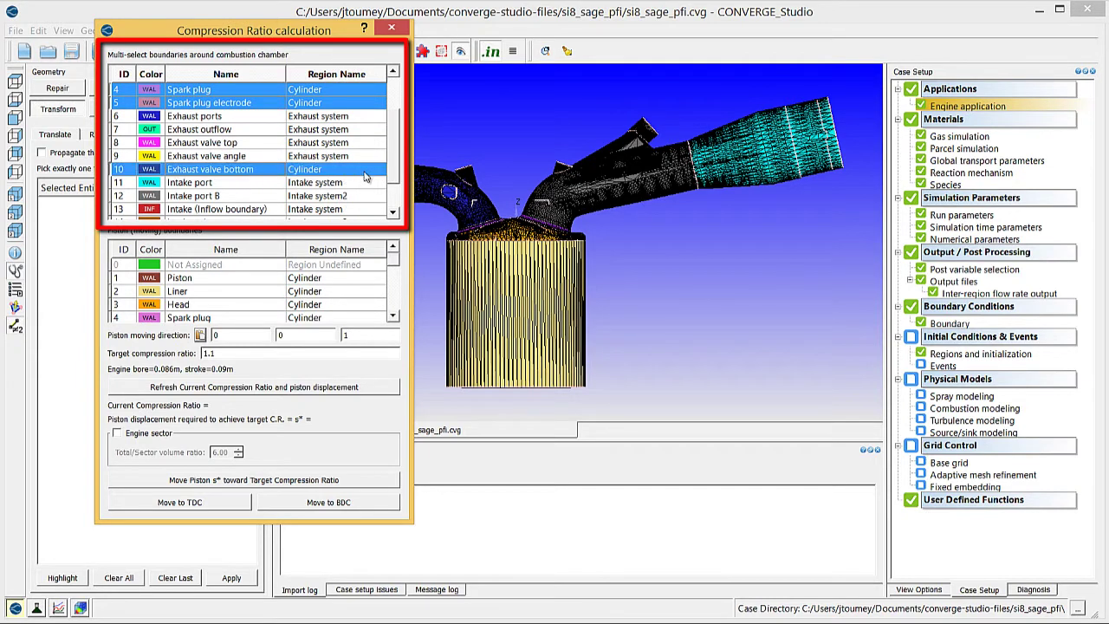
{"action": "scroll", "coordinate": [394, 173], "scroll_direction": "down", "scroll_amount": 1}
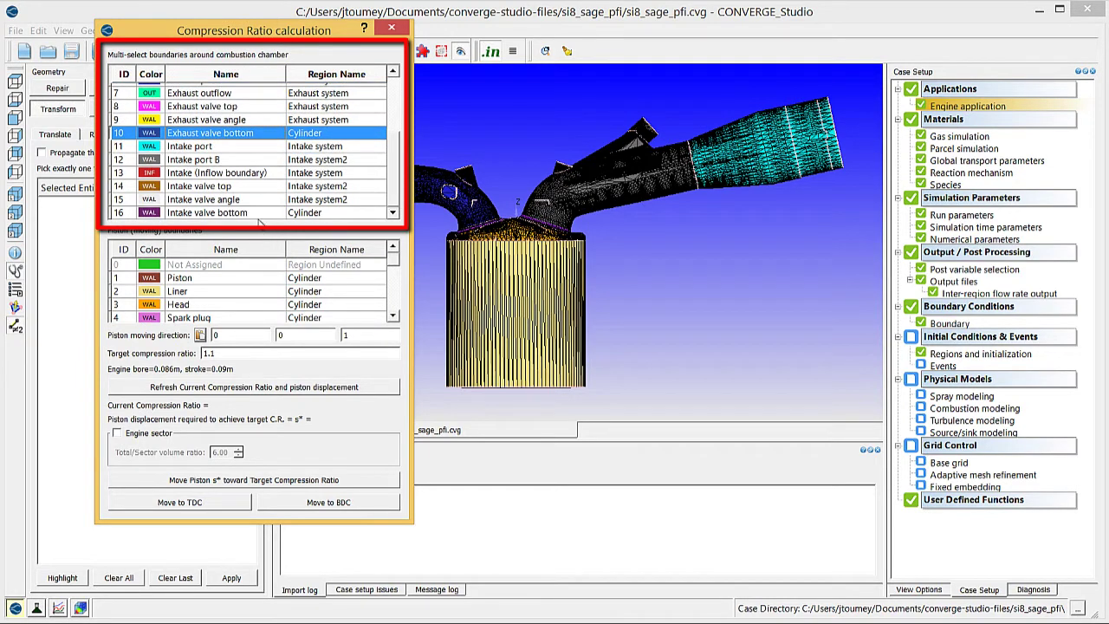
{"action": "left_click", "coordinate": [261, 215]}
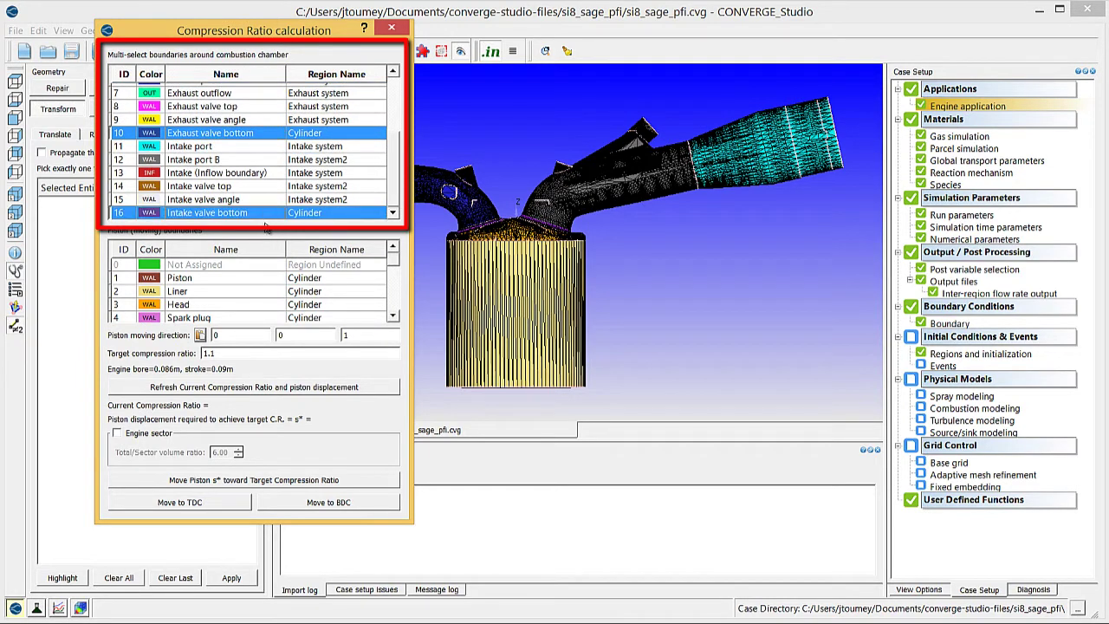
Step: Choose Piston as the moving boundary and calculate the compression ratio and piston displacement for a target ratio of 10
{"action": "left_click", "coordinate": [274, 277]}
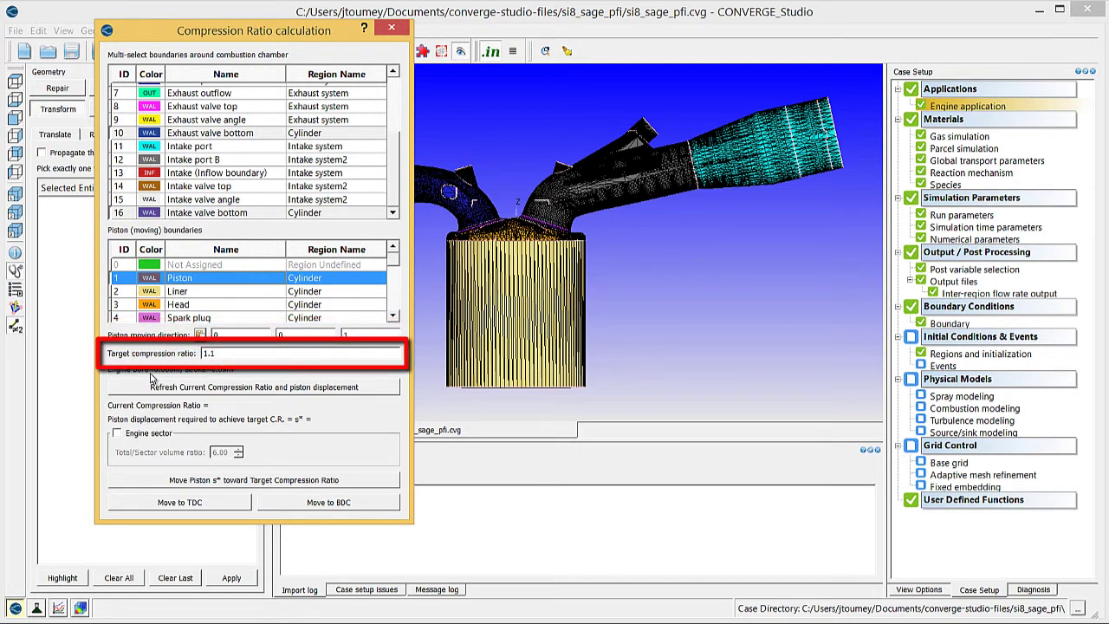
{"action": "double_click", "coordinate": [246, 352]}
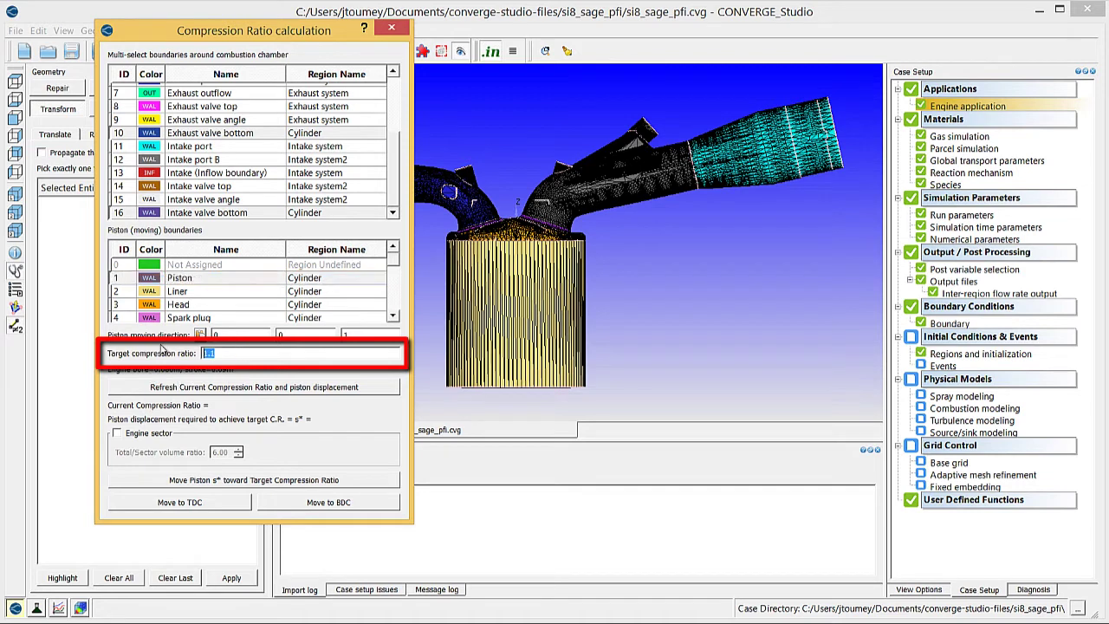
{"action": "type", "text": "10"}
{"action": "left_click", "coordinate": [130, 389]}
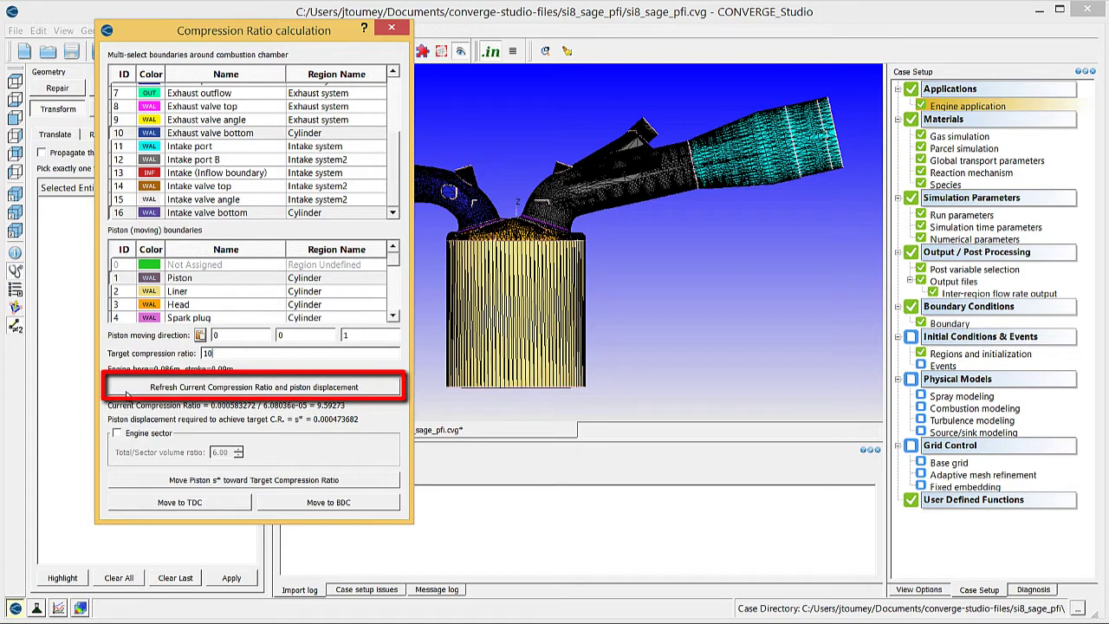
{"action": "left_click", "coordinate": [126, 390]}
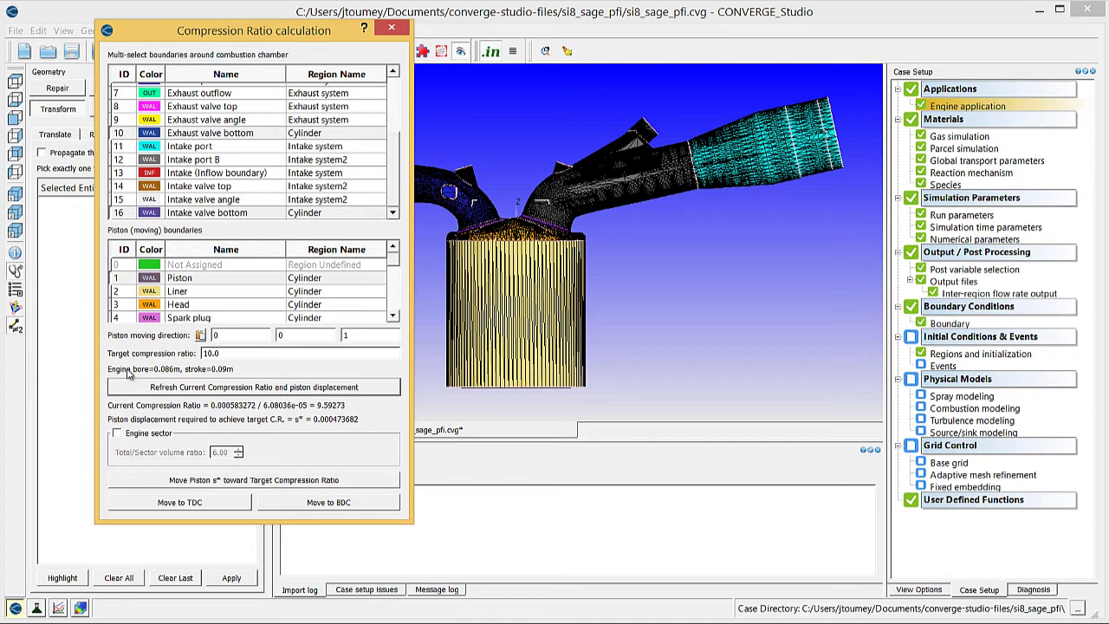
Step: Move the piston toward the target compression ratio and to BDC, and accept the engine application settings
{"action": "left_click", "coordinate": [187, 481]}
{"action": "left_click", "coordinate": [186, 482]}
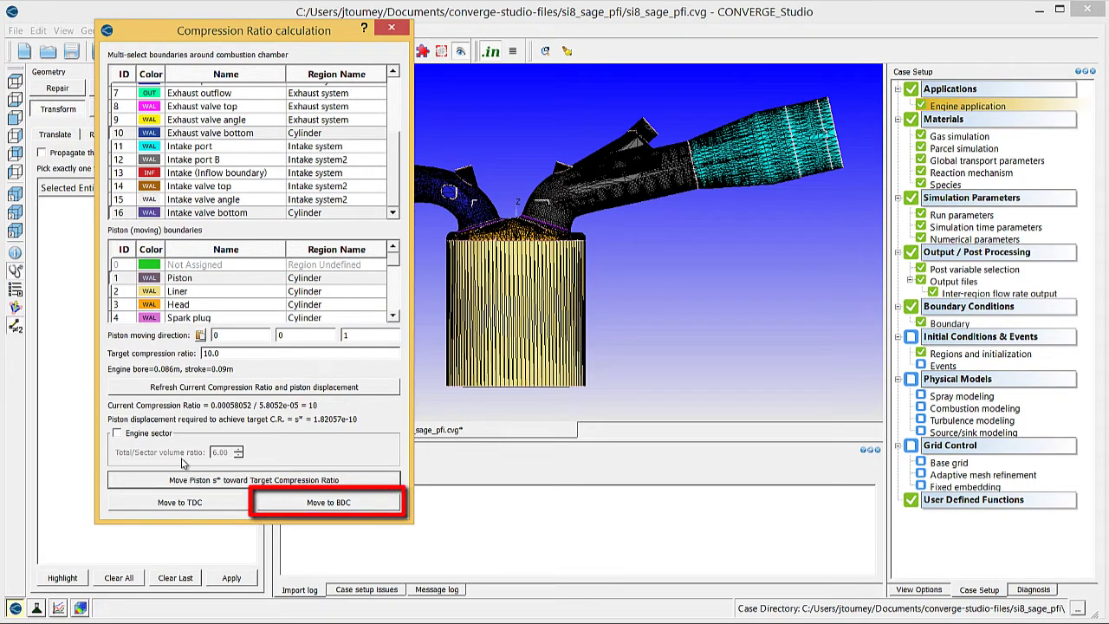
{"action": "left_click", "coordinate": [327, 507]}
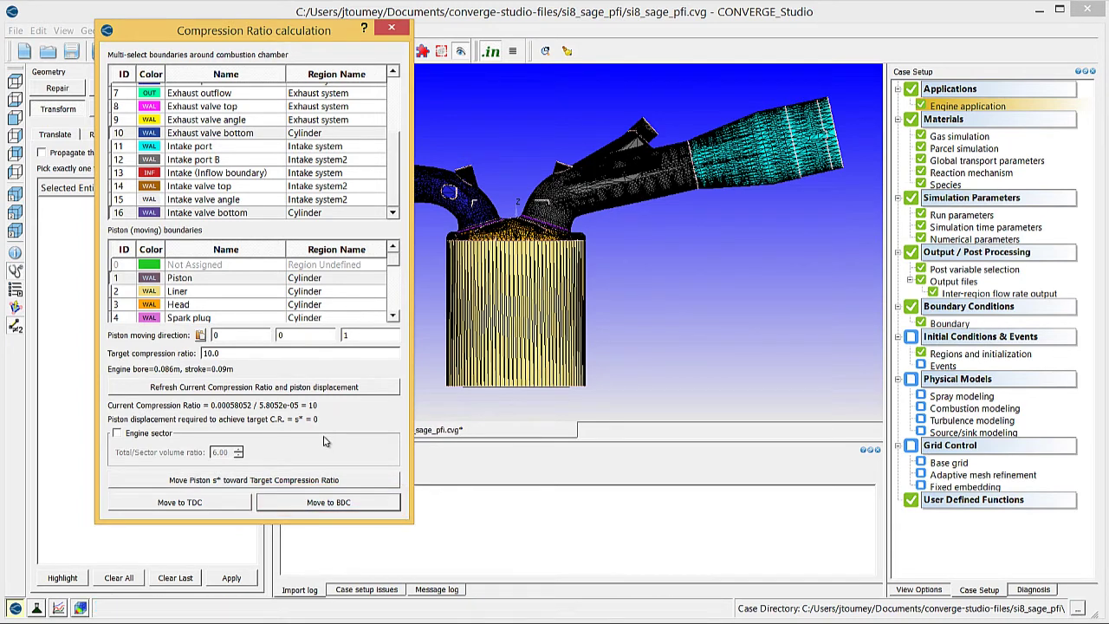
{"action": "left_click", "coordinate": [392, 28]}
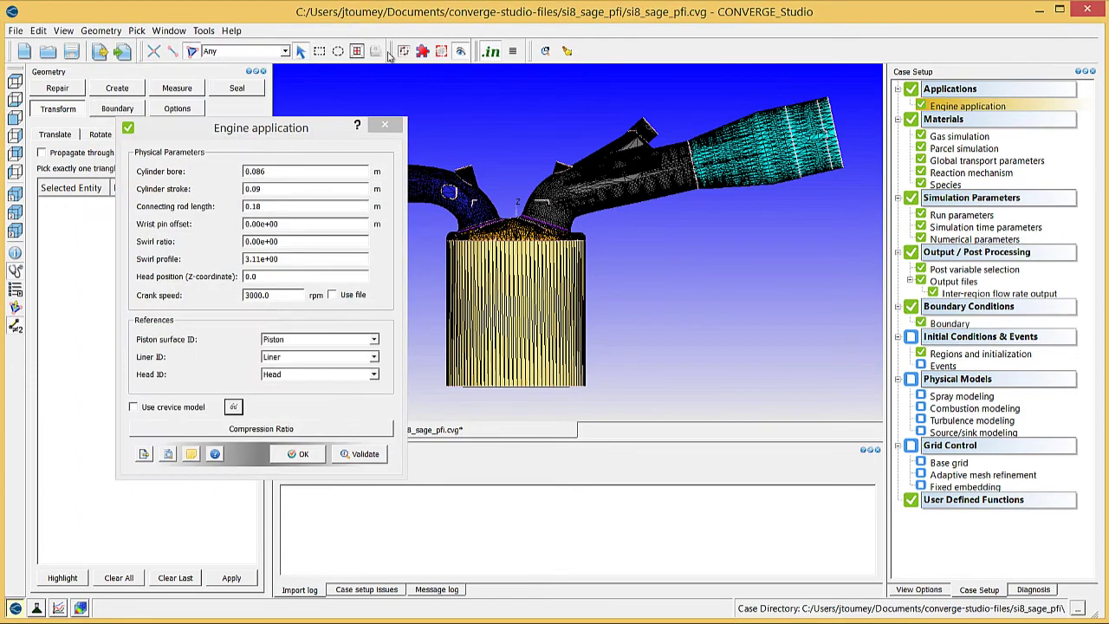
{"action": "left_click", "coordinate": [303, 455]}
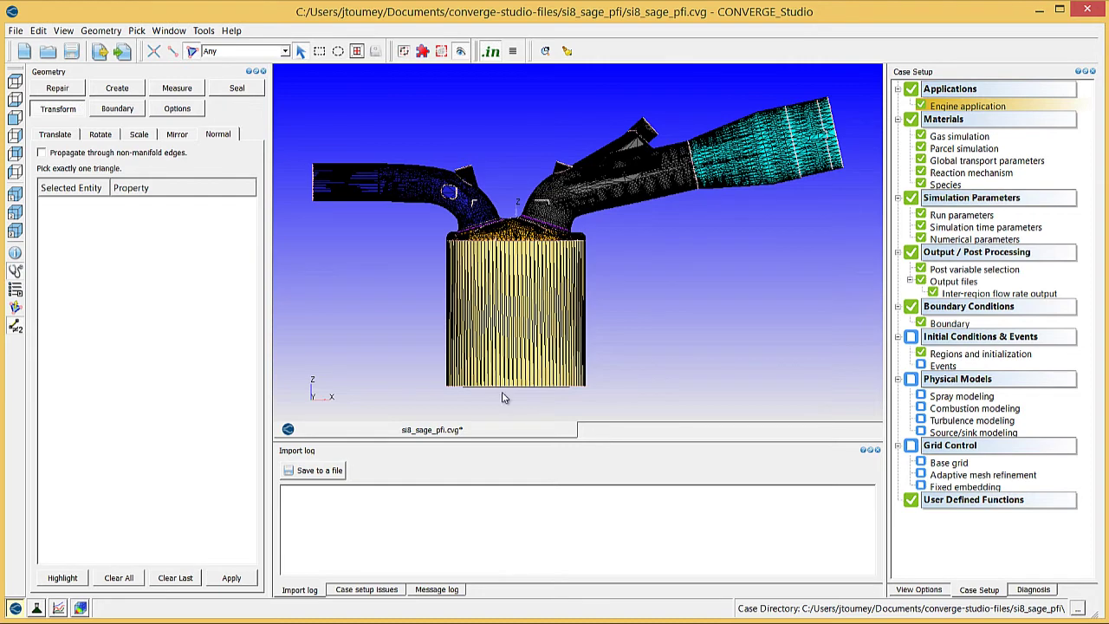
Step: Open the Repair tools for deleting triangles from the geometry
{"action": "left_click", "coordinate": [53, 87]}
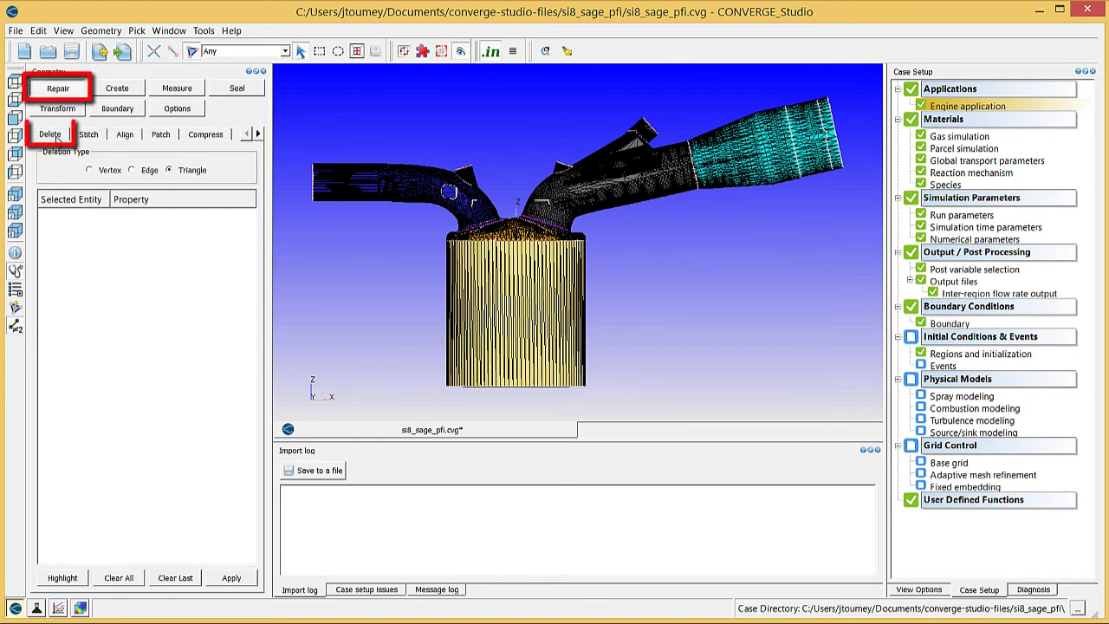